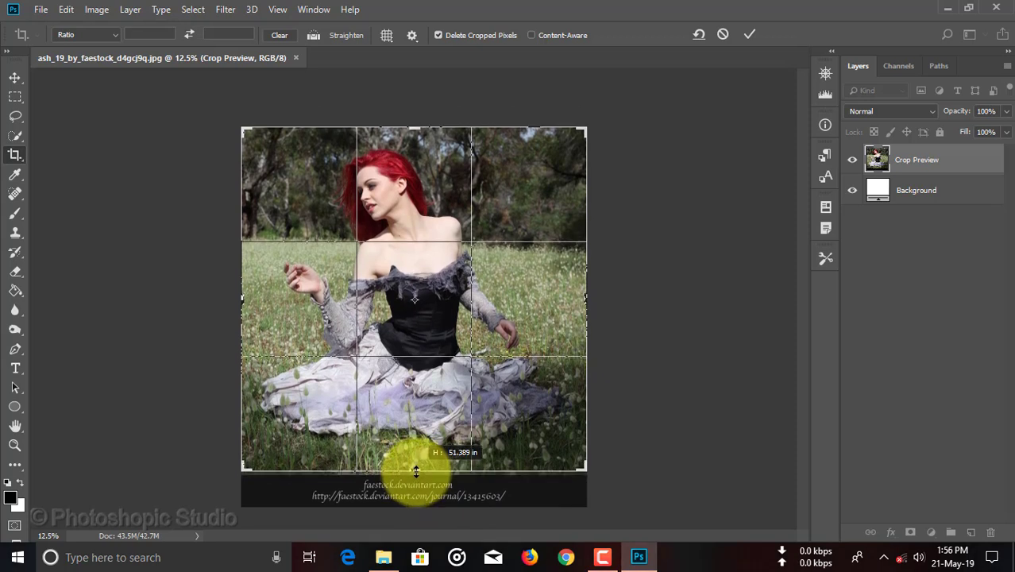
- Apply the crop that cuts the caption strip off the photo's lower edge
click(751, 32)
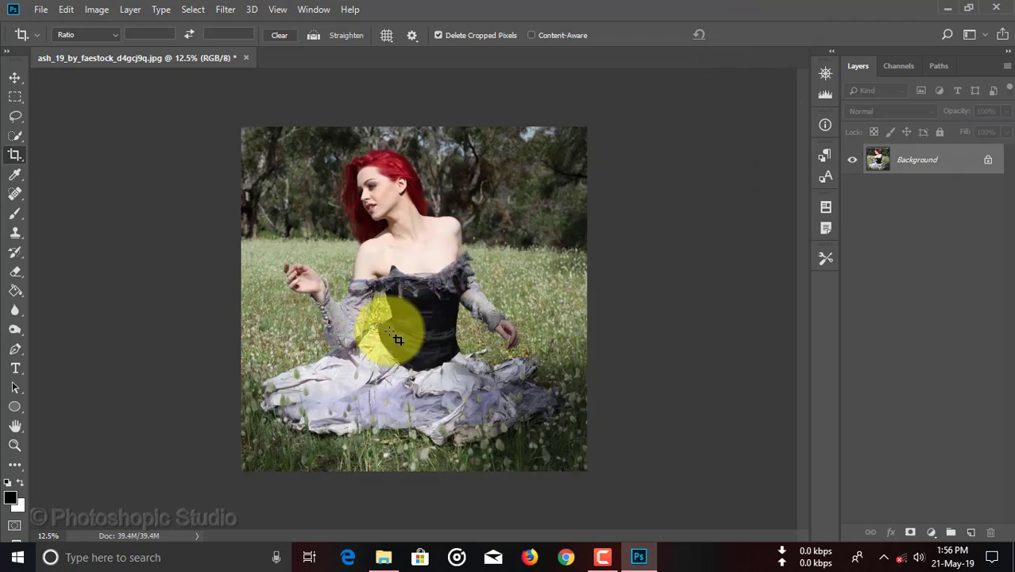
click(17, 79)
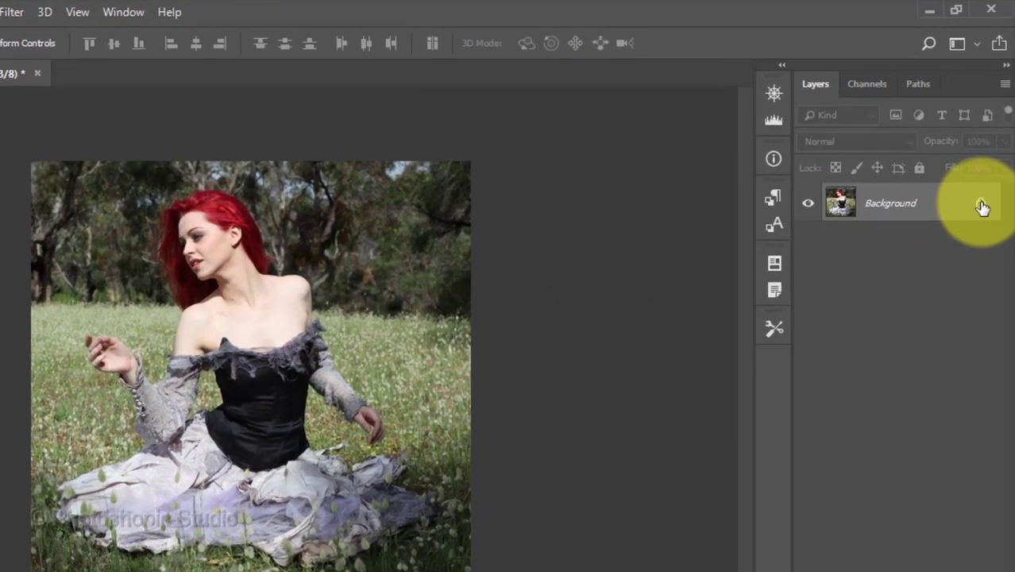
- Unlock the background layer and convert it to a smart object
click(982, 207)
right_click(941, 203)
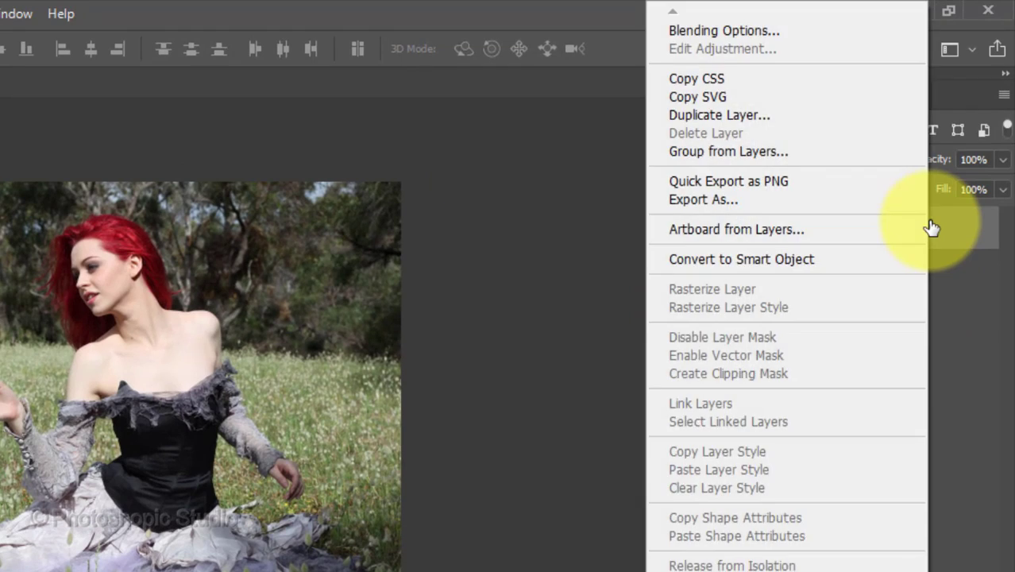
click(847, 261)
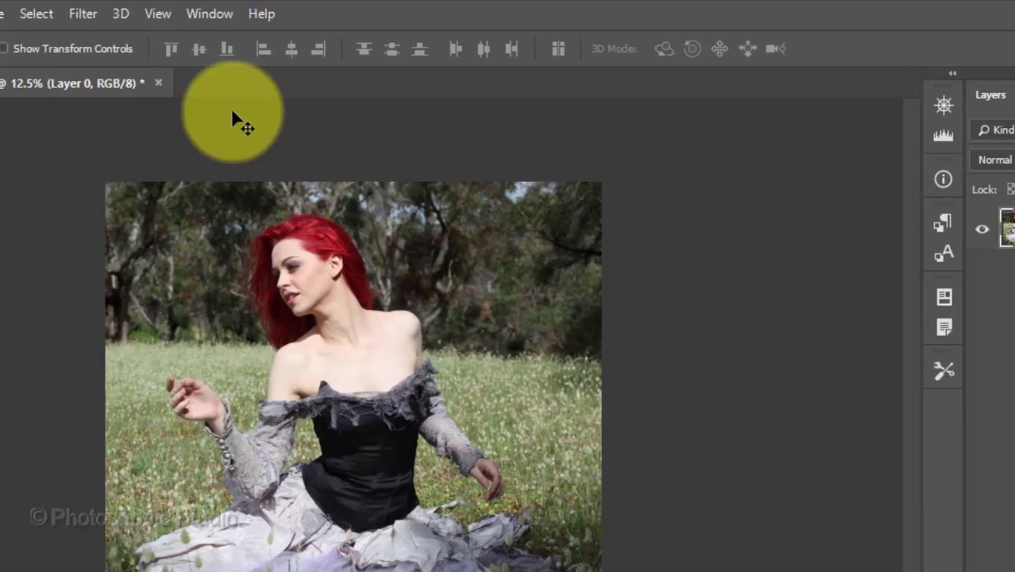
- Darken the photo's corners with a custom Lens Correction, setting the vignette amount to -46
click(91, 14)
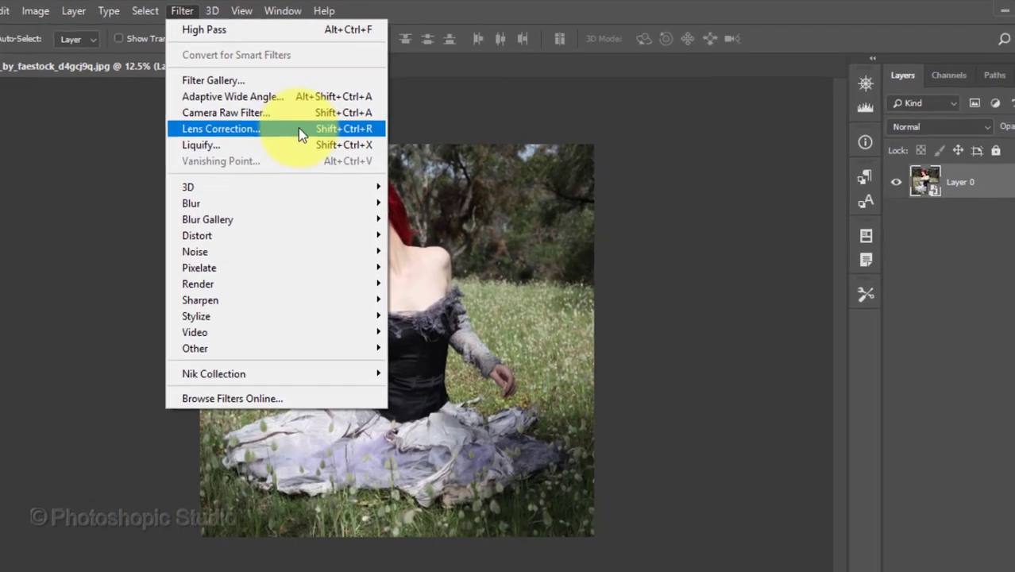
click(127, 161)
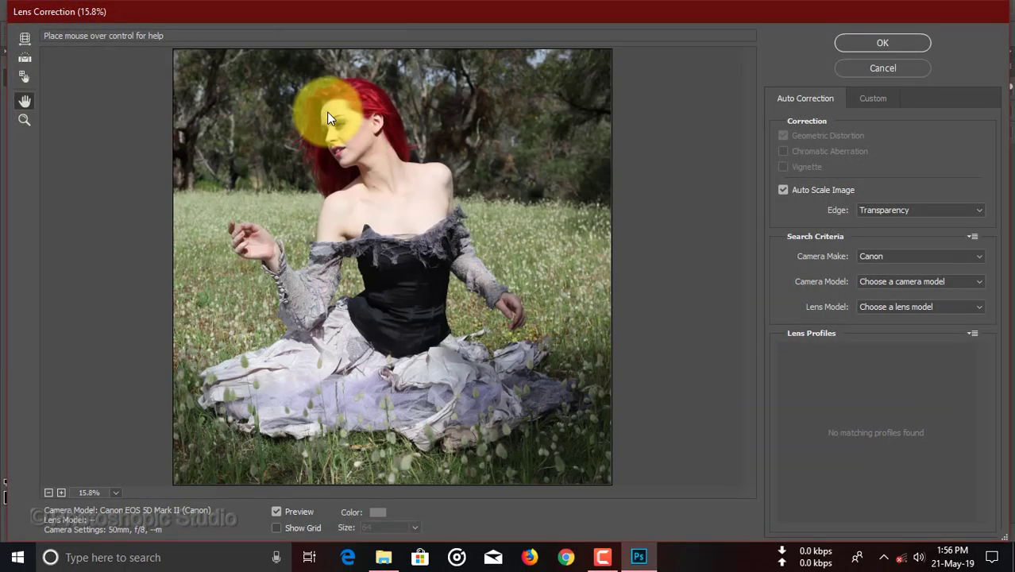
click(873, 98)
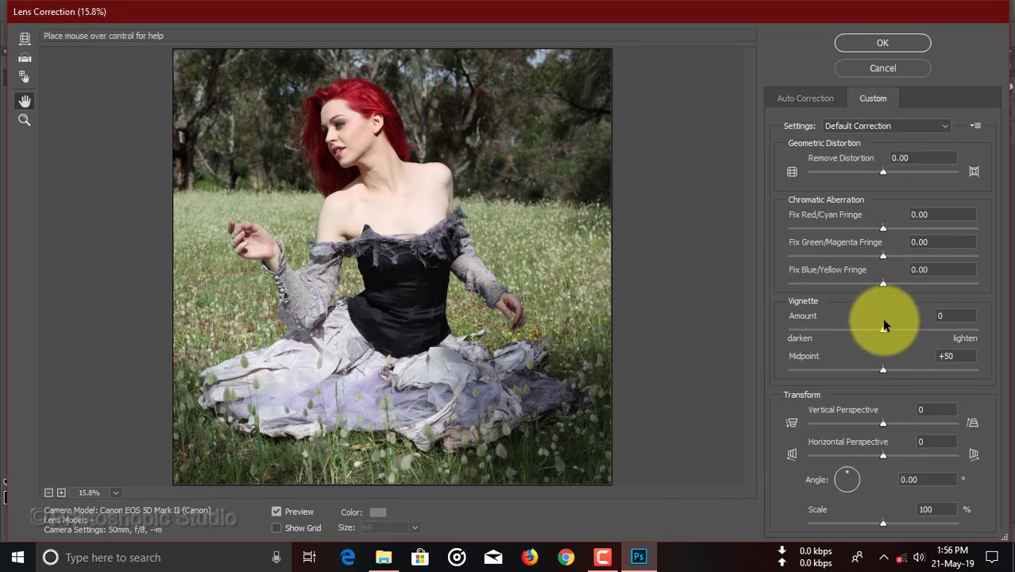
drag(883, 332, 834, 338)
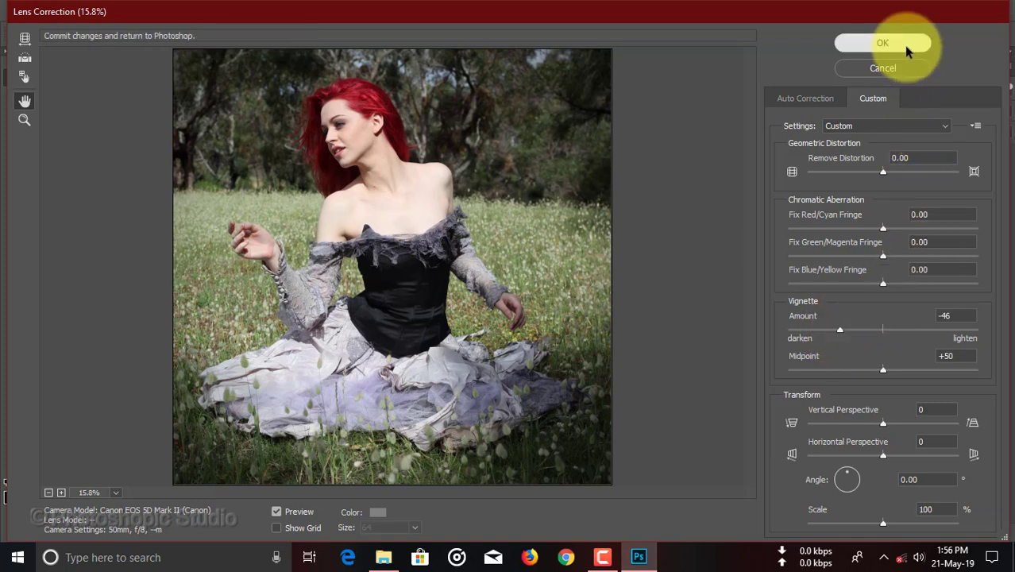
click(882, 44)
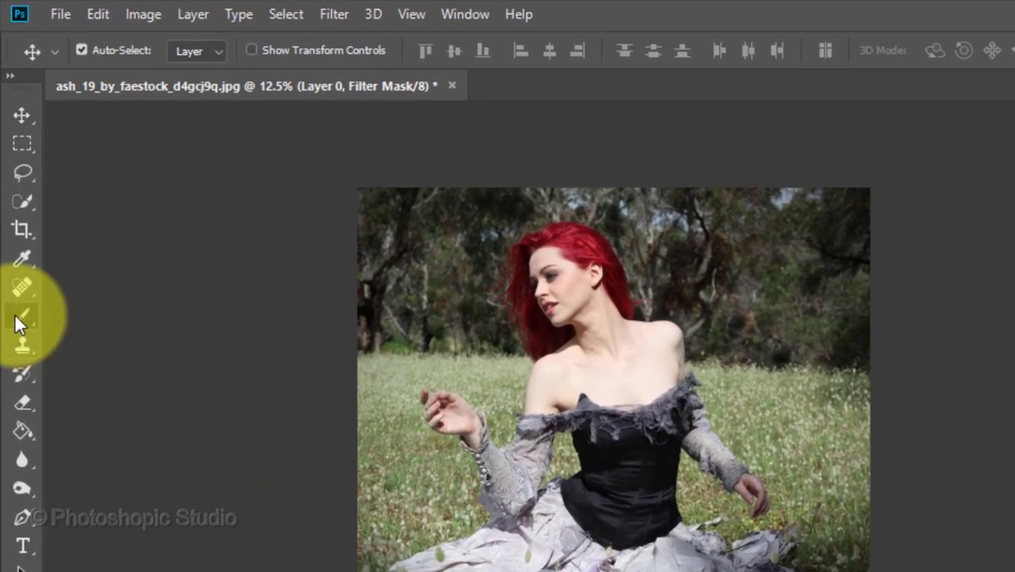
- Paint black along the lower grass on the Lens Correction filter mask with a 600 px Soft Round brush at 0% hardness
click(21, 316)
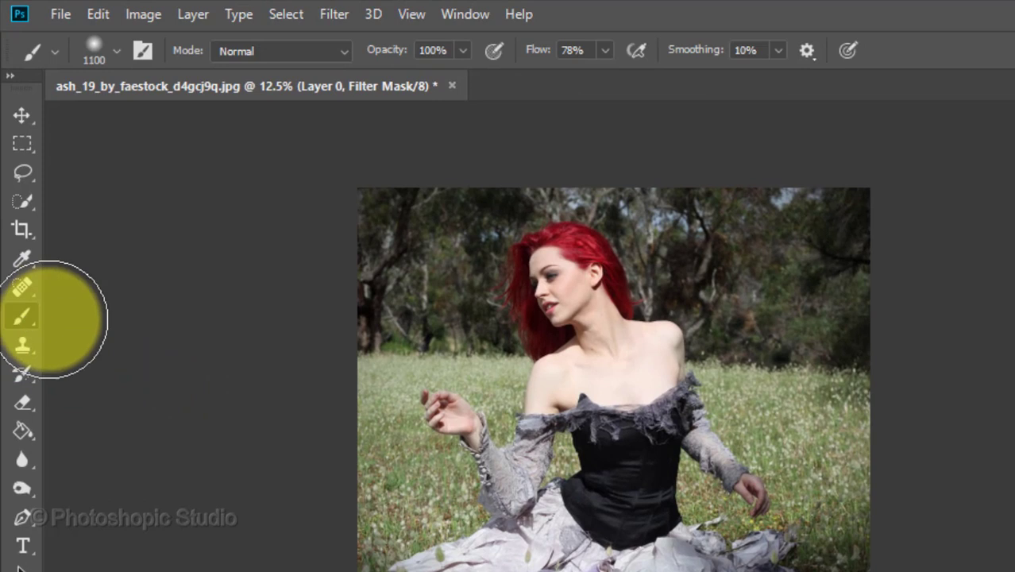
click(117, 51)
drag(253, 124, 236, 123)
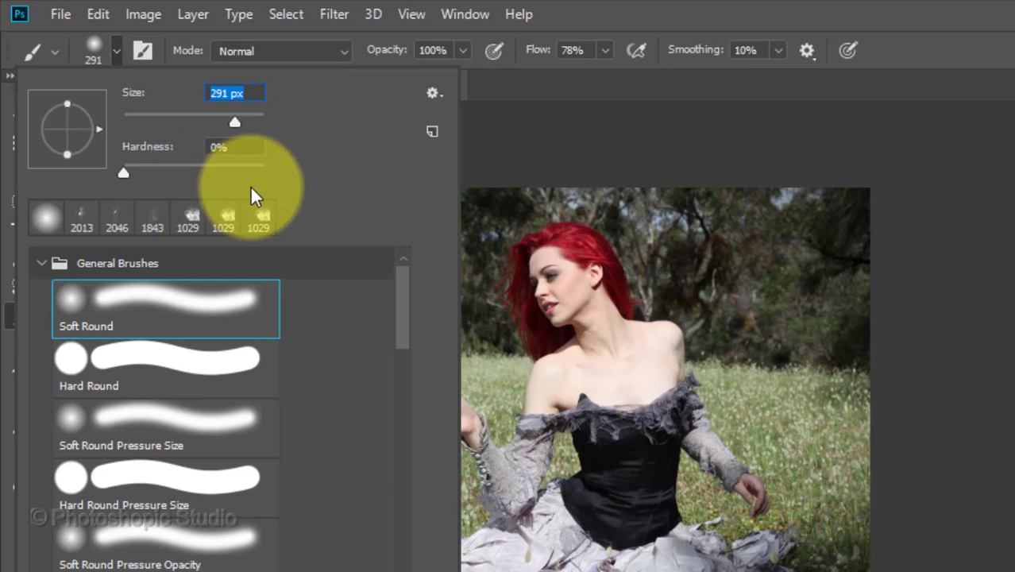
key(Return)
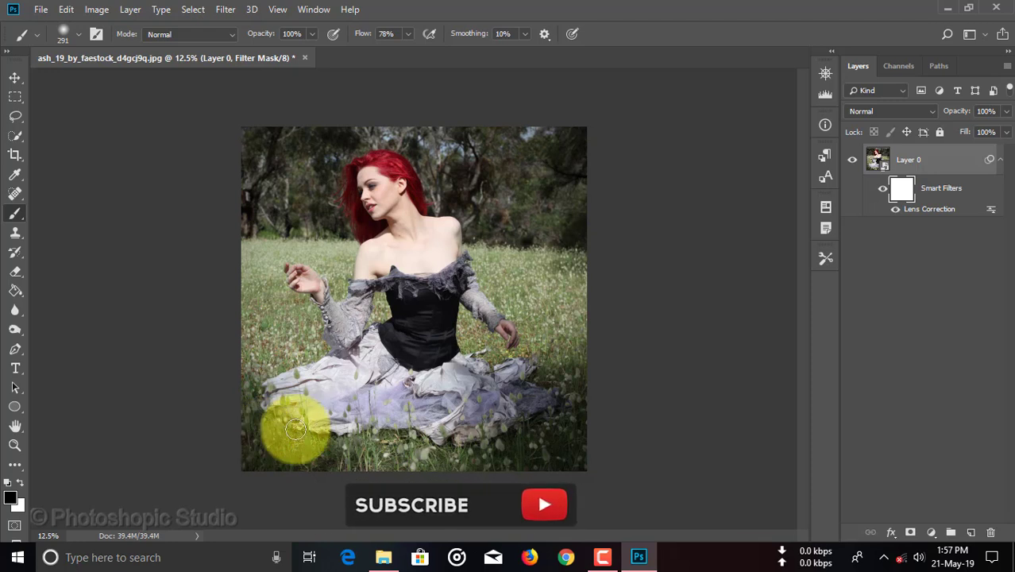
key(bracketright)
key(bracketright)
key(bracketright)
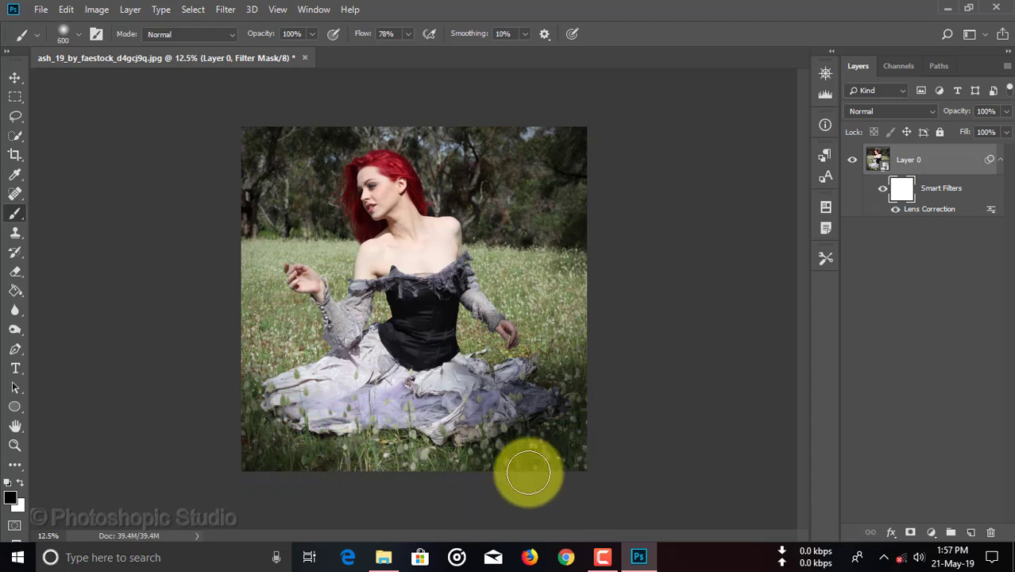
key(bracketright)
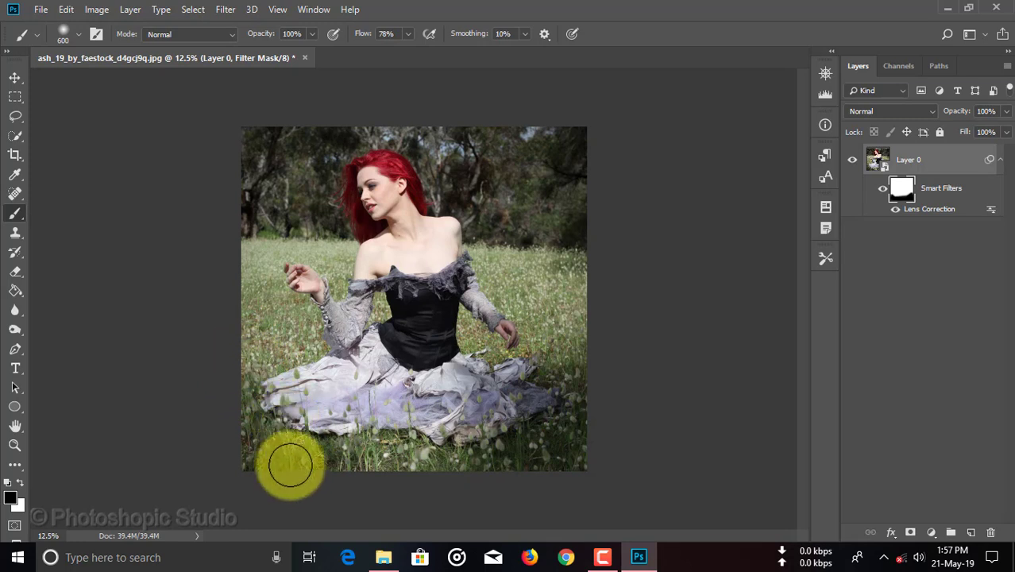
mouse_move(607, 386)
mouse_down()
mouse_move(549, 457)
mouse_move(361, 480)
mouse_up()
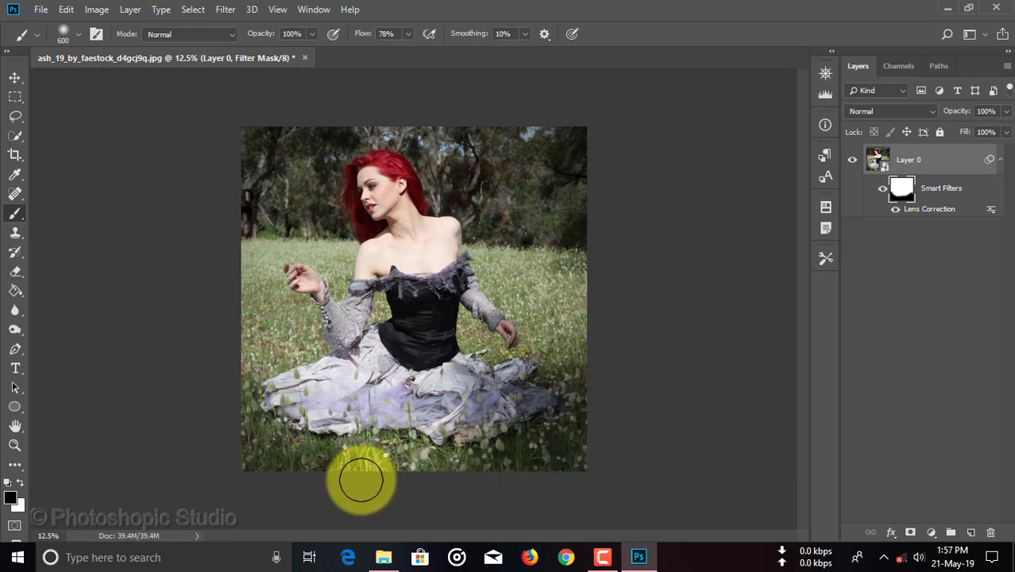
click(15, 77)
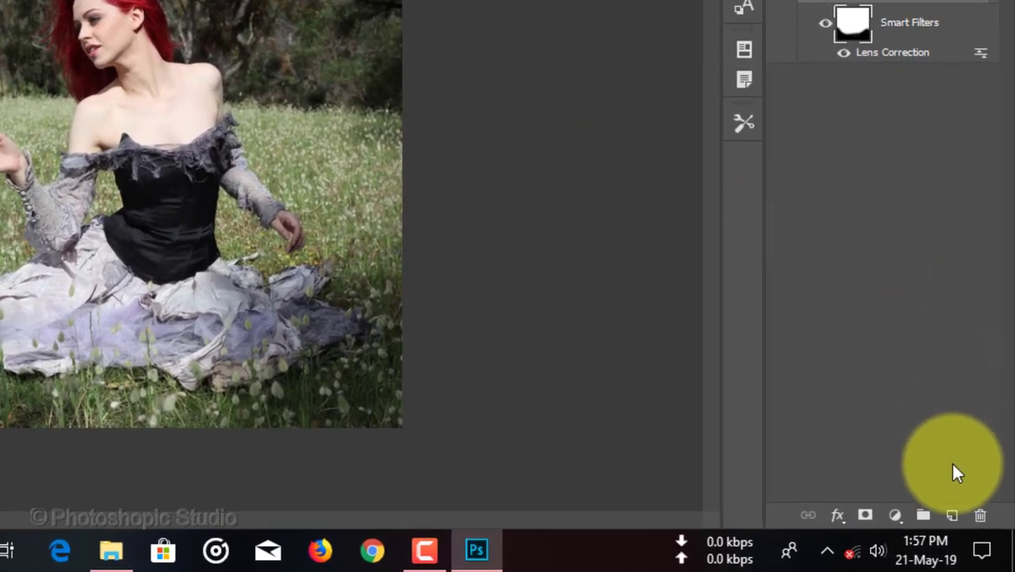
- Add a new layer above the photo and fill it with black using the Paint Bucket
click(951, 518)
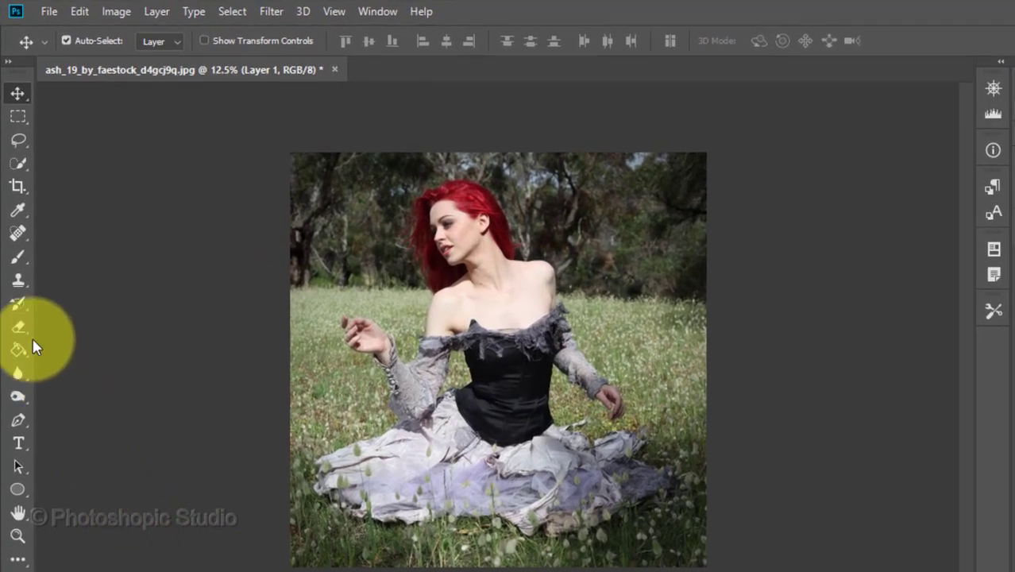
click(18, 350)
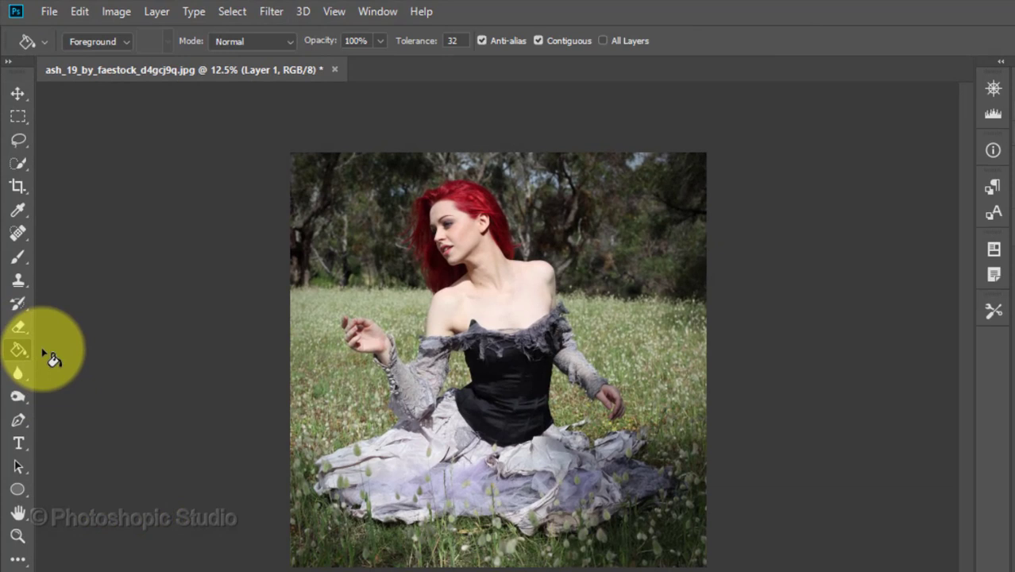
click(554, 375)
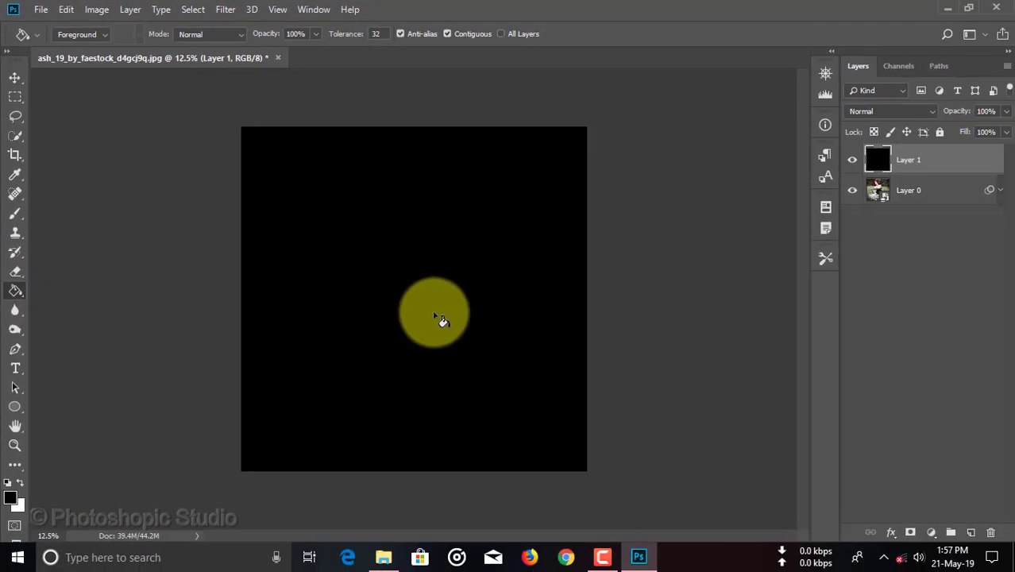
click(15, 78)
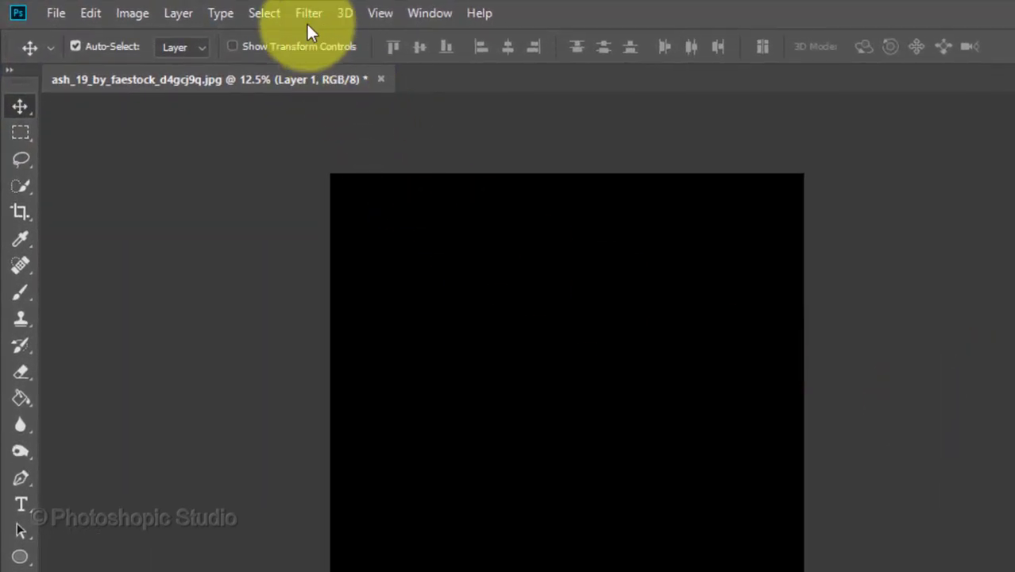
- Render a 105mm Prime lens flare at 100% brightness in the centre of the black layer
click(223, 10)
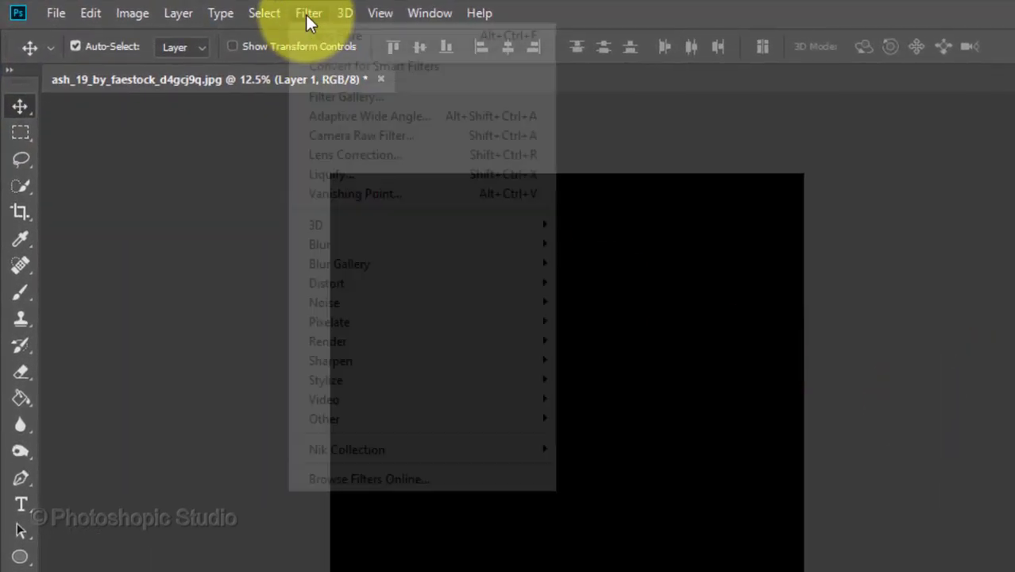
mouse_move(554, 341)
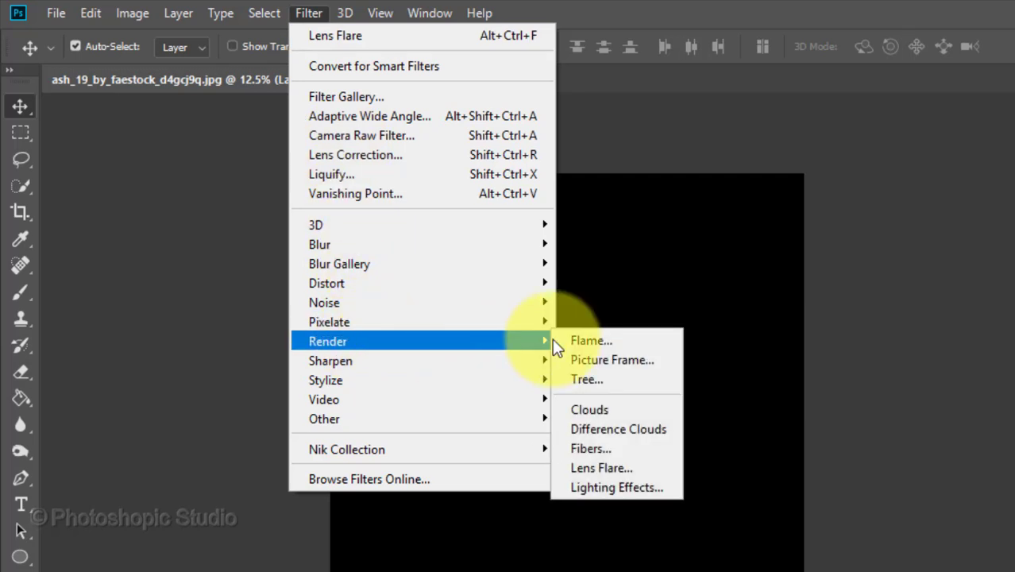
click(633, 467)
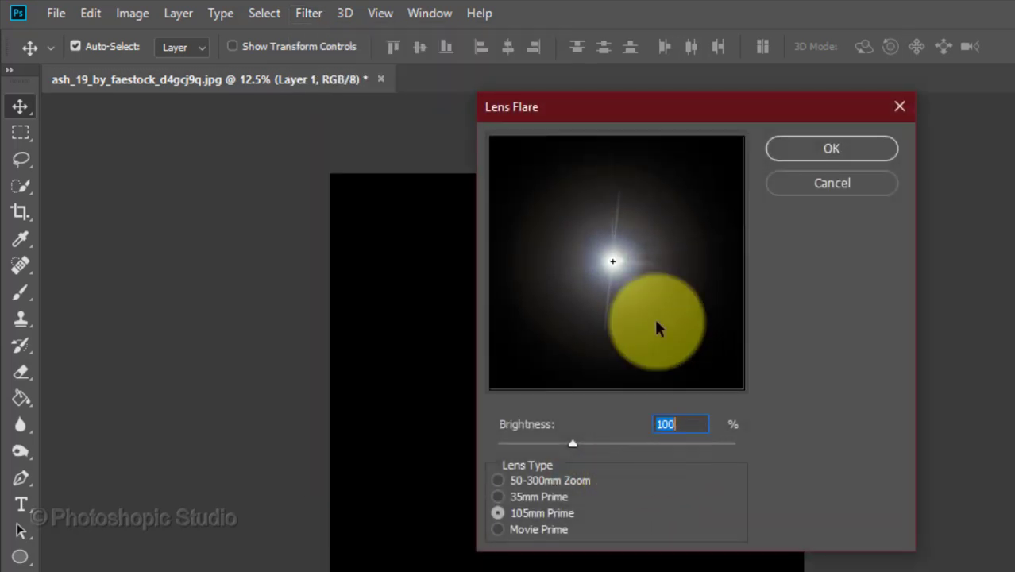
click(628, 261)
drag(629, 261, 619, 265)
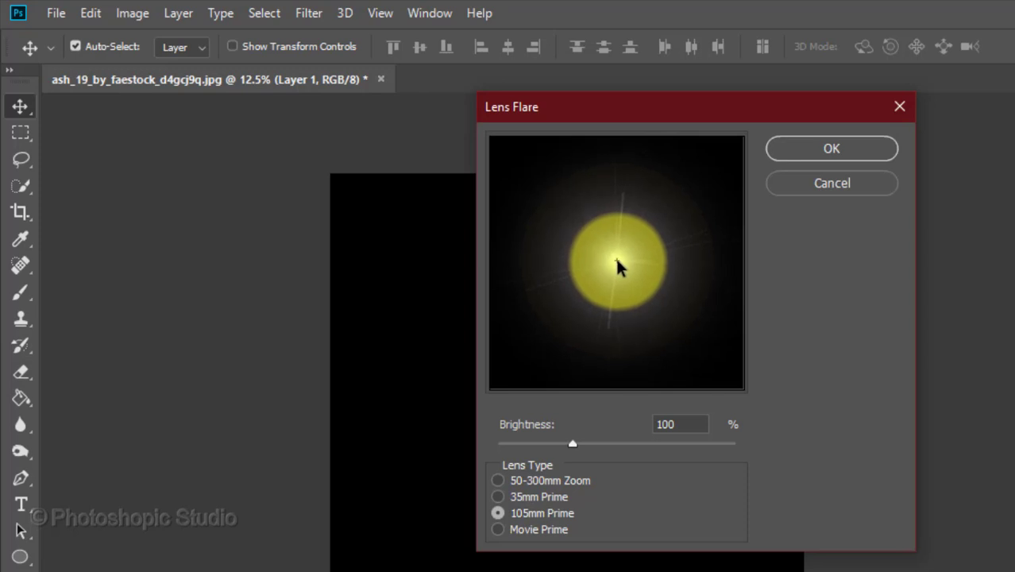
drag(615, 262, 614, 263)
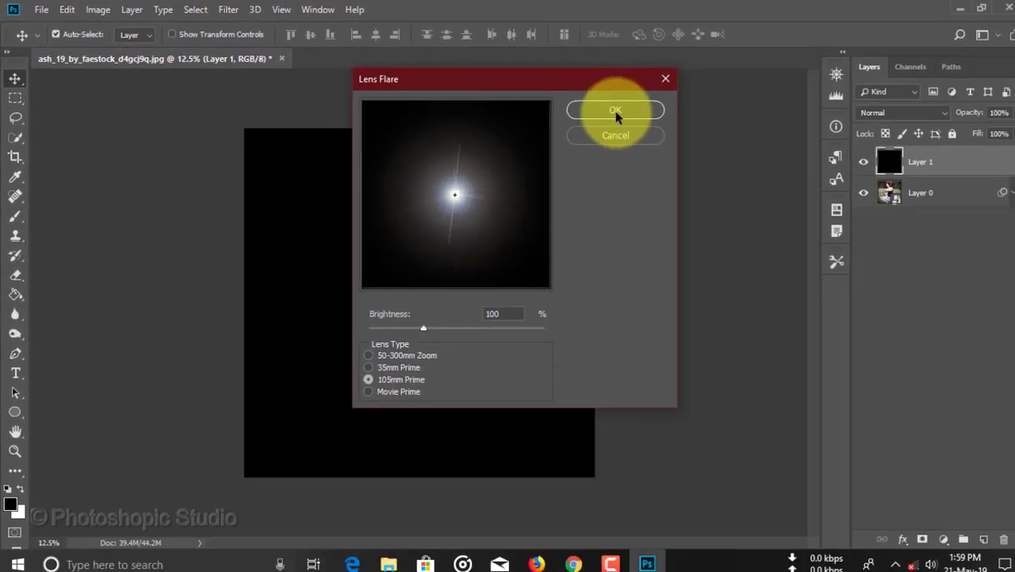
click(830, 151)
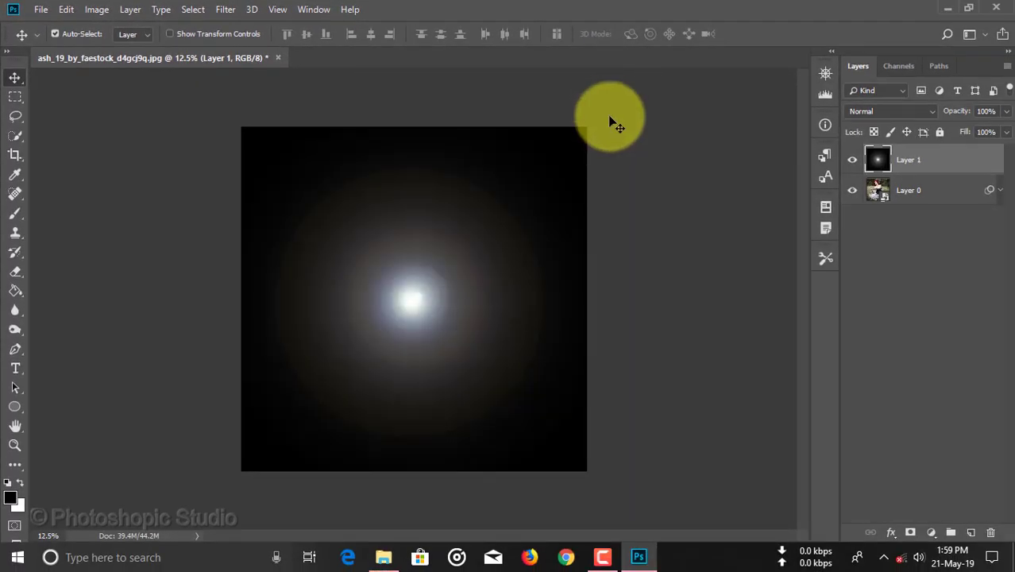
- Blend the flare layer in Screen mode and move the flare to the trees at the photo's upper left
click(931, 115)
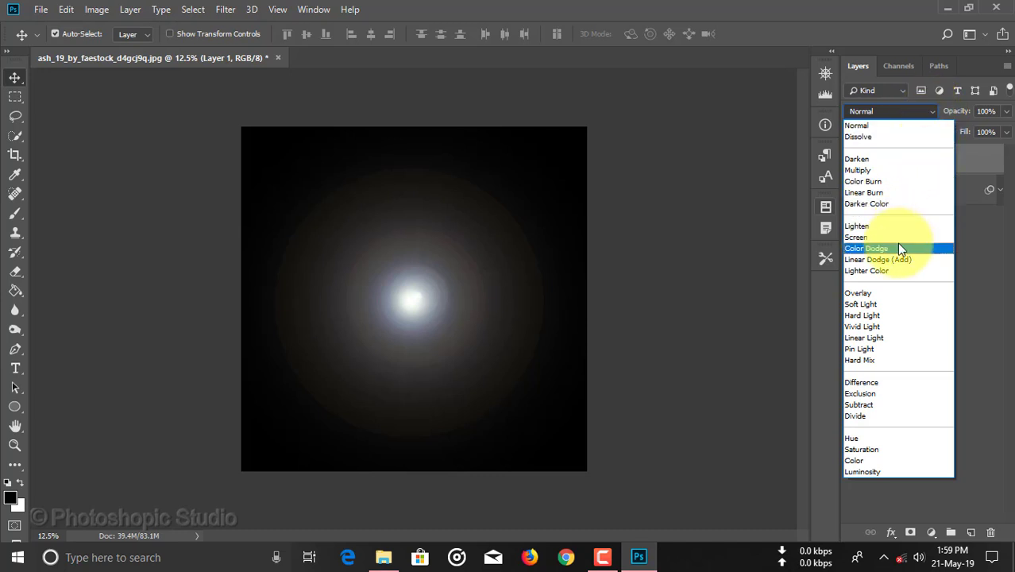
click(870, 242)
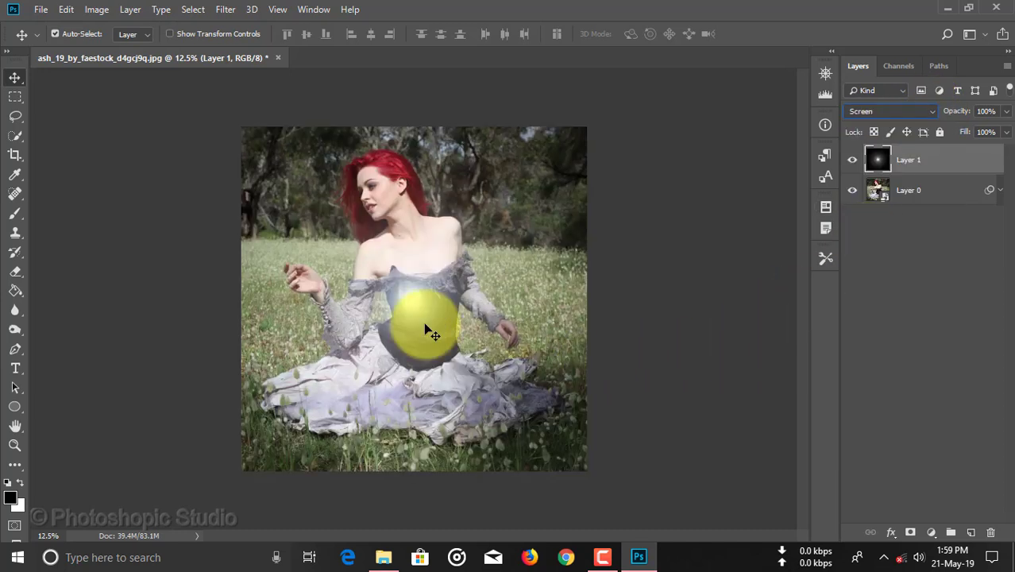
drag(403, 302, 306, 147)
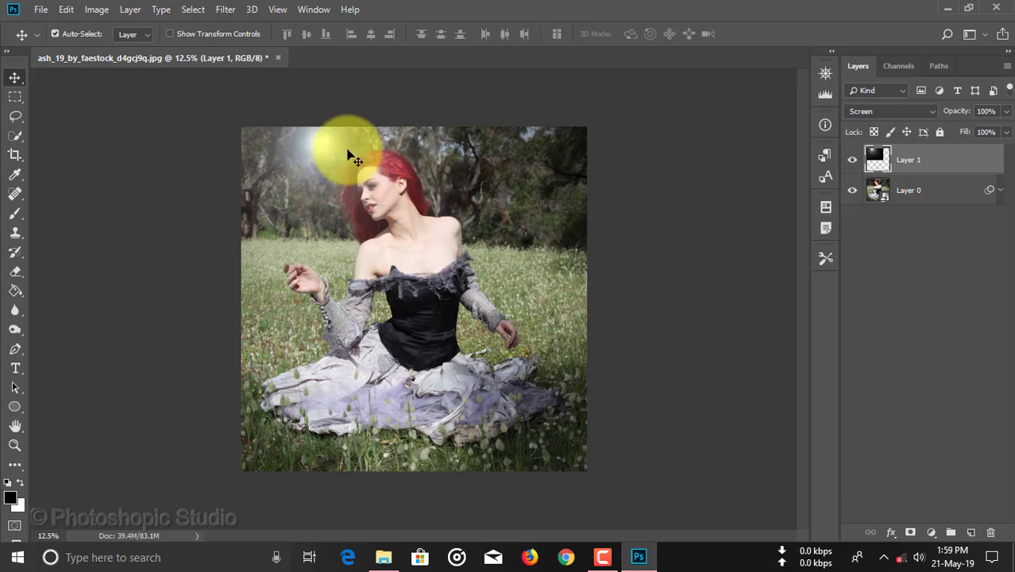
- Enlarge the flare layer to about 150.78% and reposition its glow over the upper-left trees
key(ctrl+t)
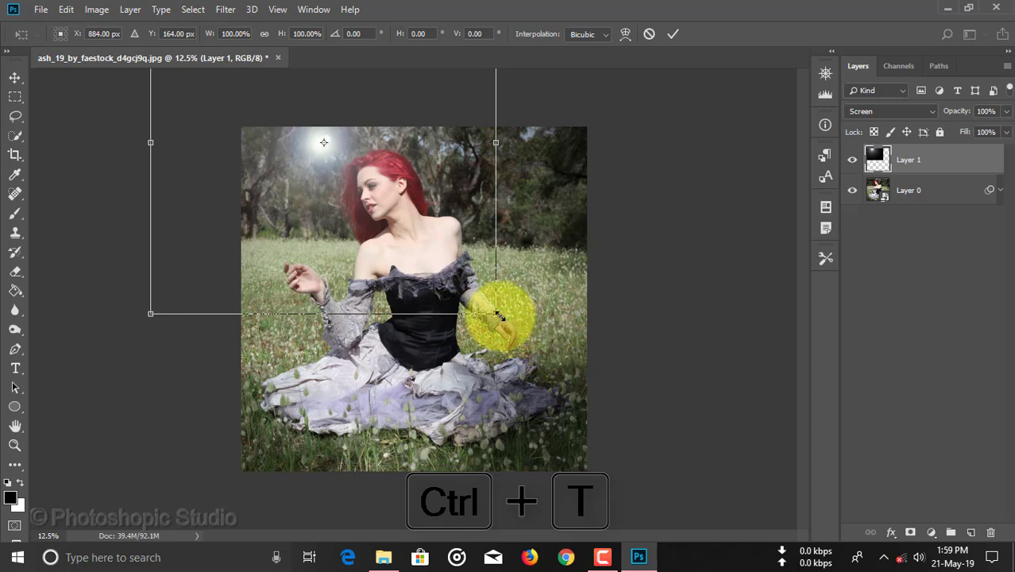
drag(496, 313, 710, 448)
drag(614, 401, 539, 321)
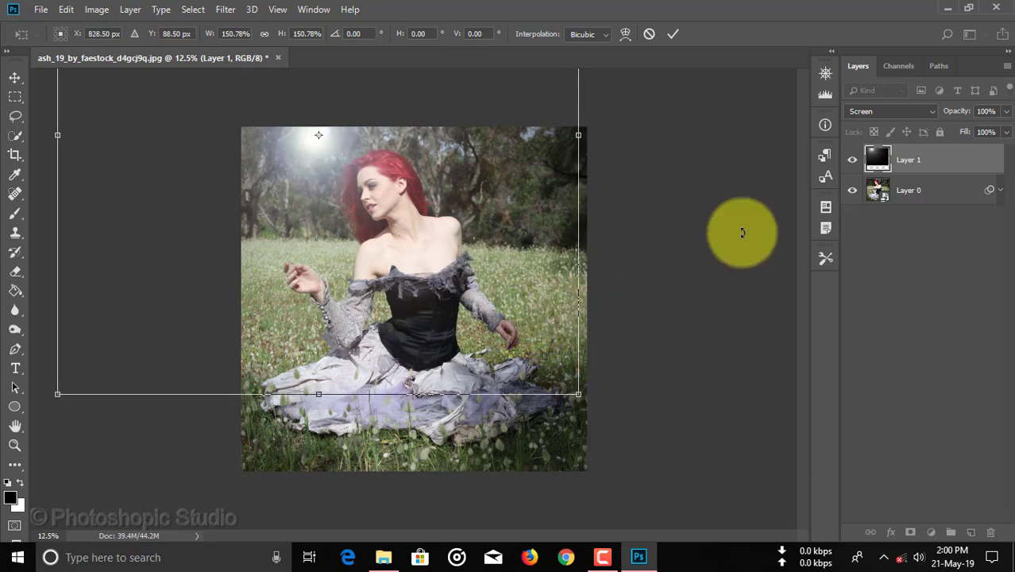
click(669, 35)
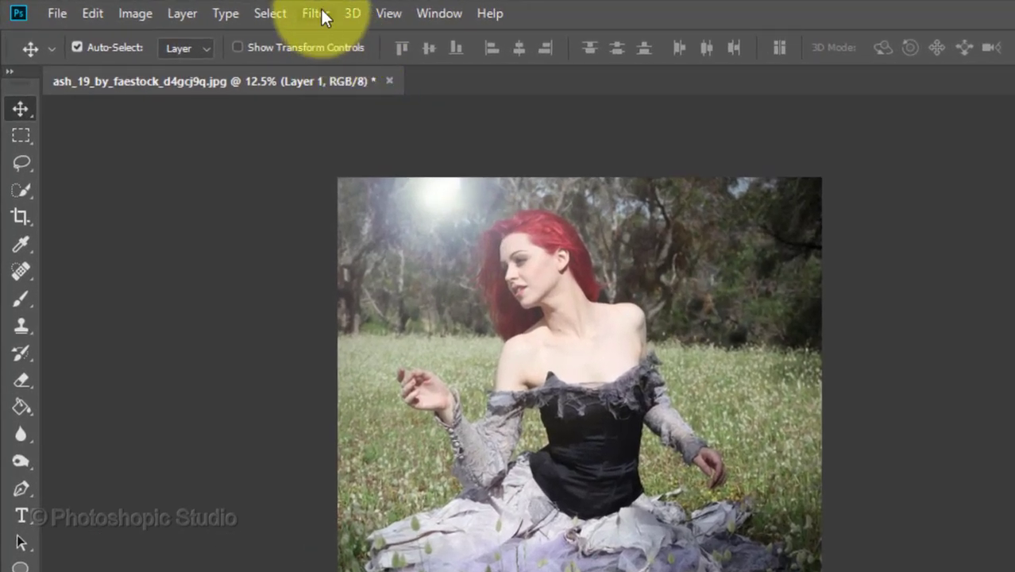
- Apply a Gaussian Blur with a 6-pixel radius to the lens flare layer
click(224, 9)
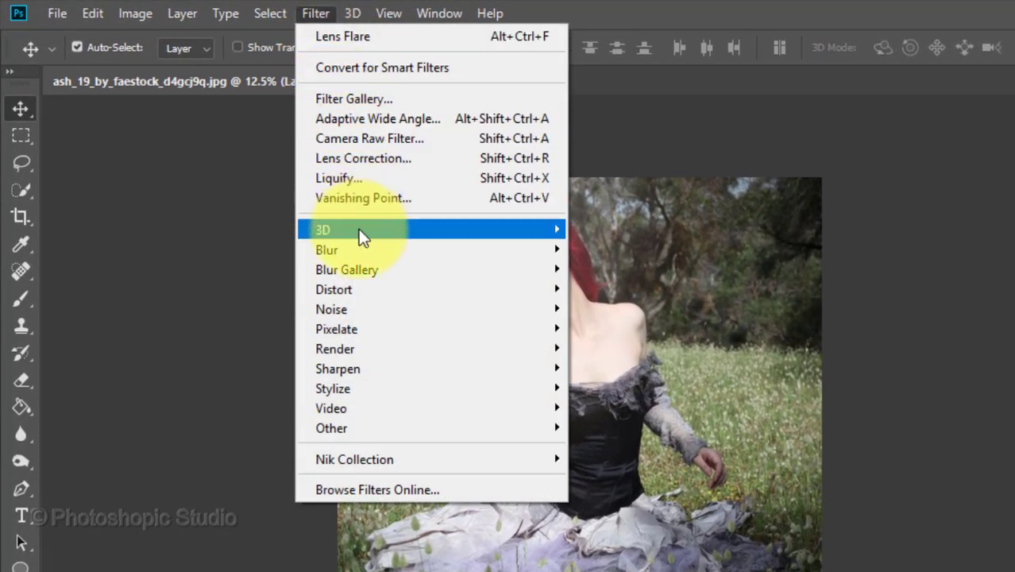
mouse_move(358, 248)
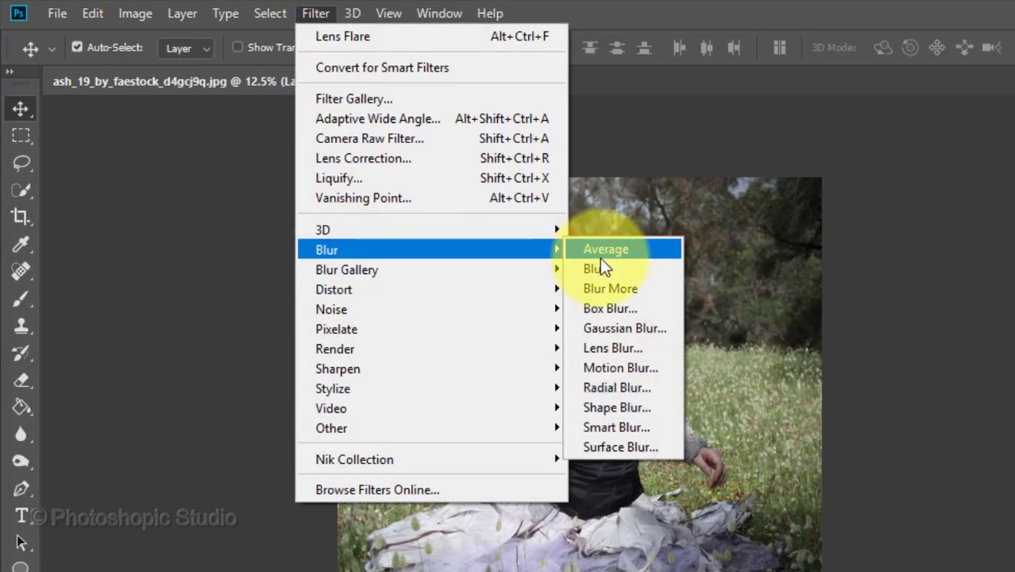
click(616, 328)
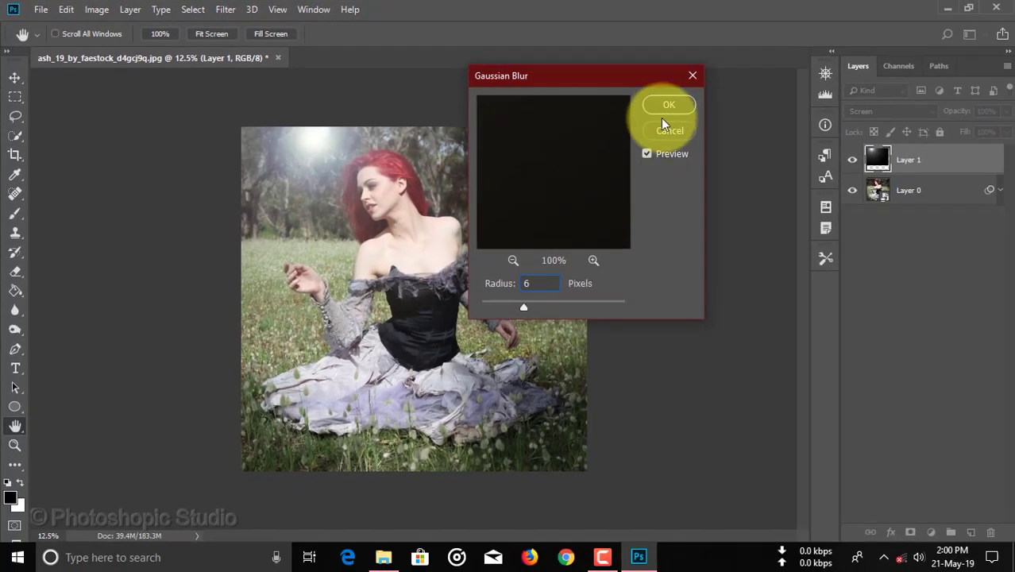
click(936, 147)
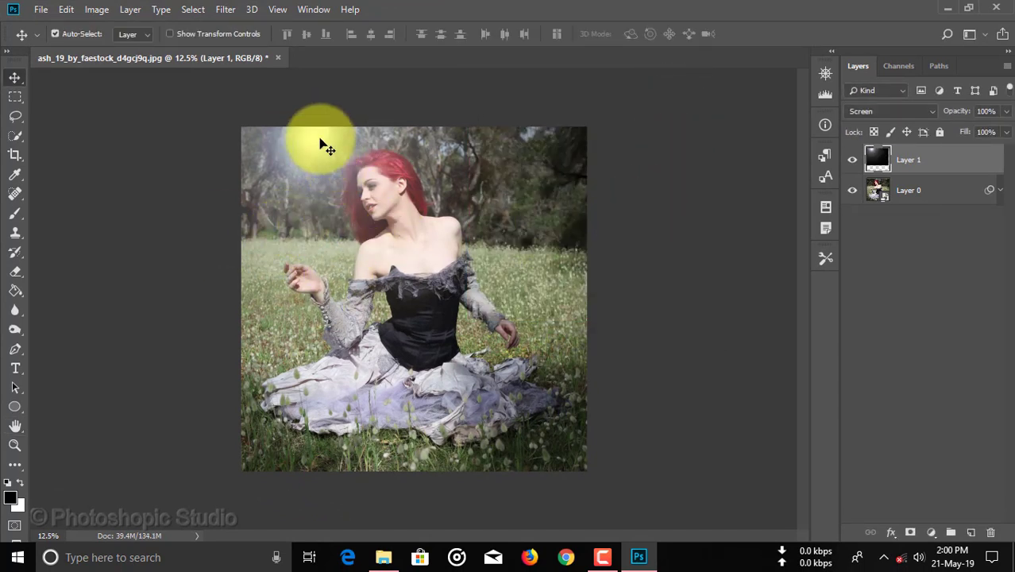
- Enlarge the flare layer to about 128.5% and reposition its glow at the upper edge of the photo, above the upper-left trees
drag(322, 150, 328, 170)
key(ctrl+t)
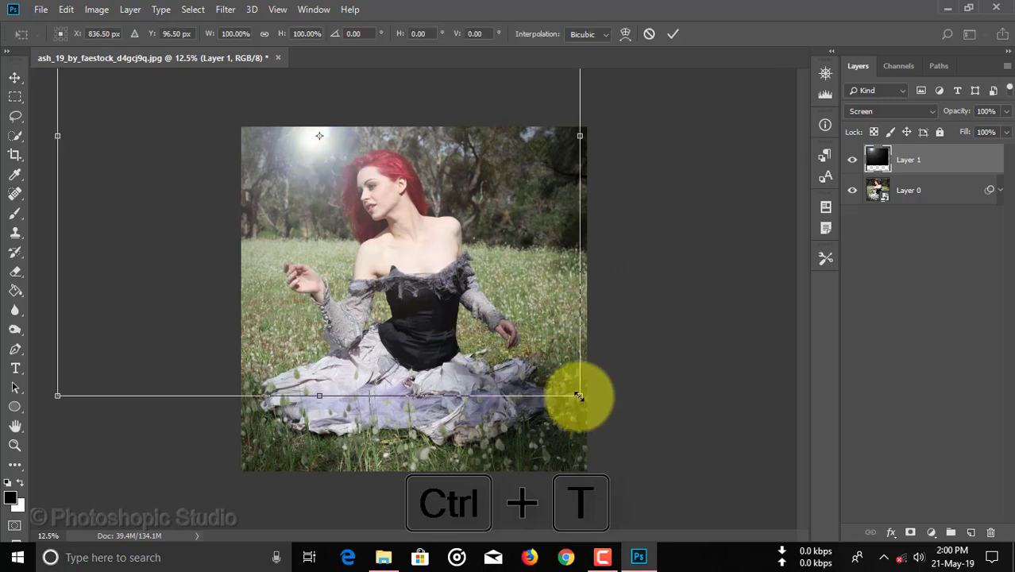
drag(582, 397, 731, 546)
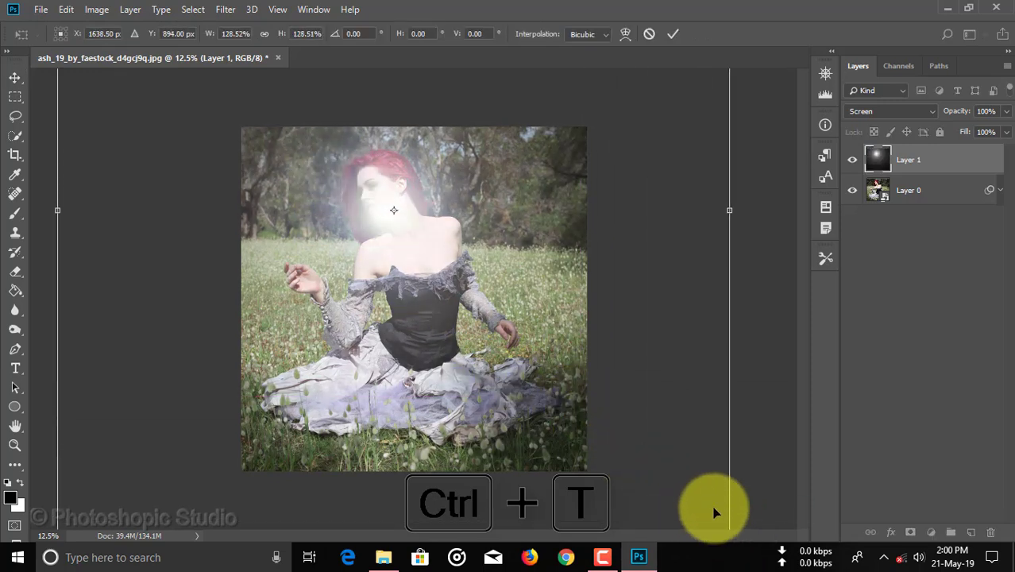
drag(653, 457, 613, 395)
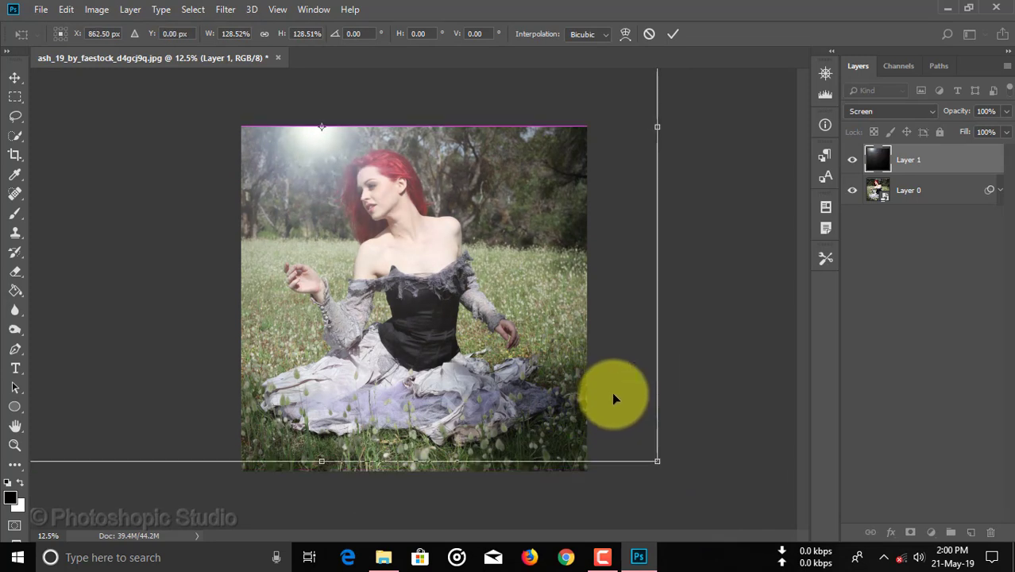
drag(565, 178, 558, 181)
click(672, 34)
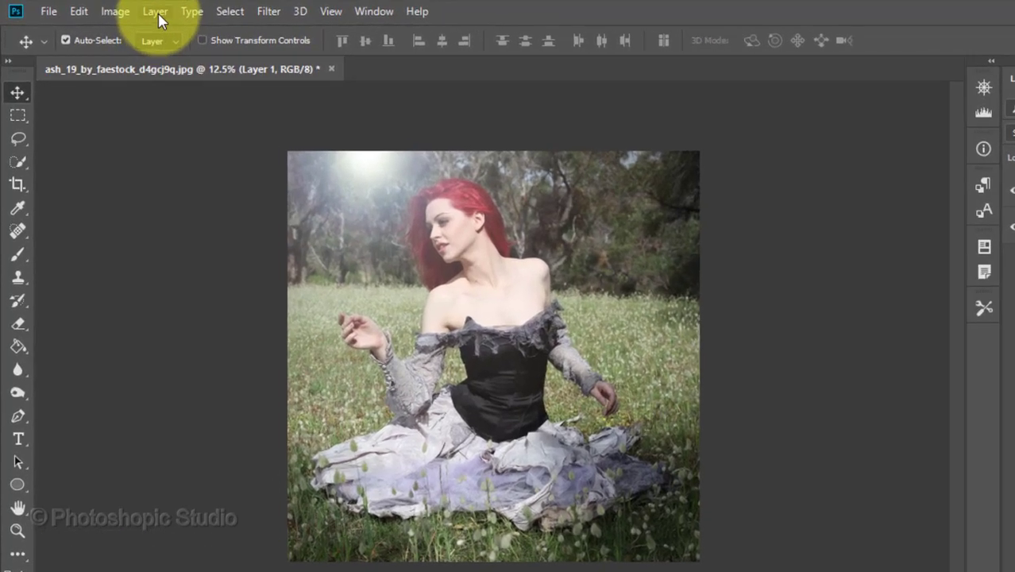
- Colorize the flare layer with Hue/Saturation at hue 24 and saturation 63, and fine-tune the glow's position over the upper-left trees
click(130, 9)
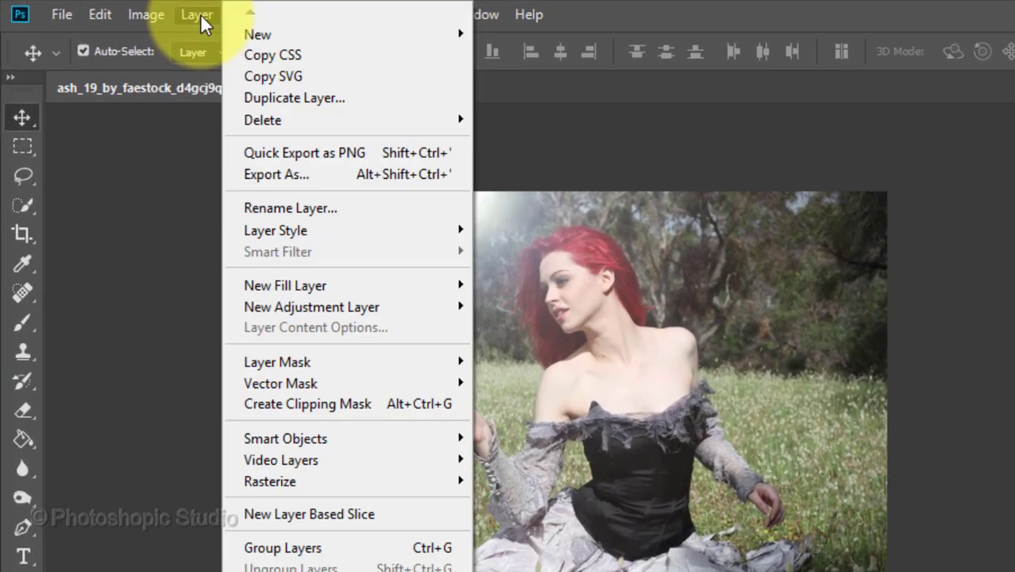
mouse_move(153, 14)
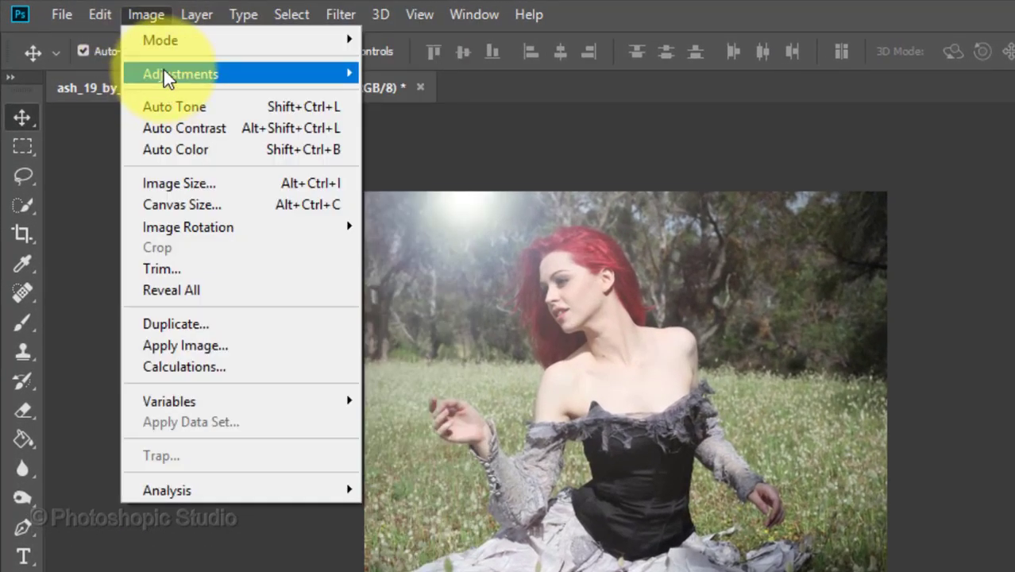
mouse_move(164, 69)
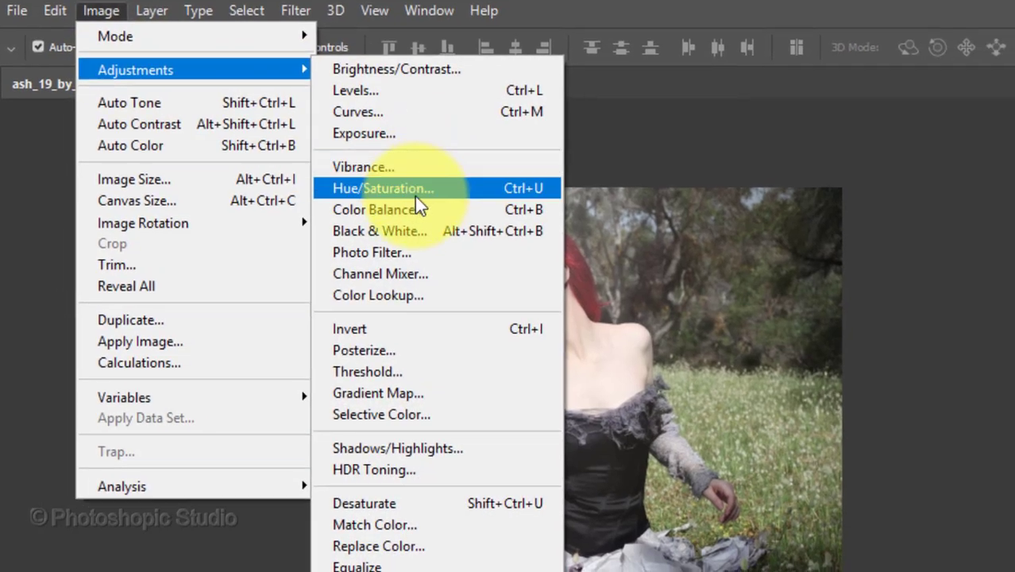
click(459, 198)
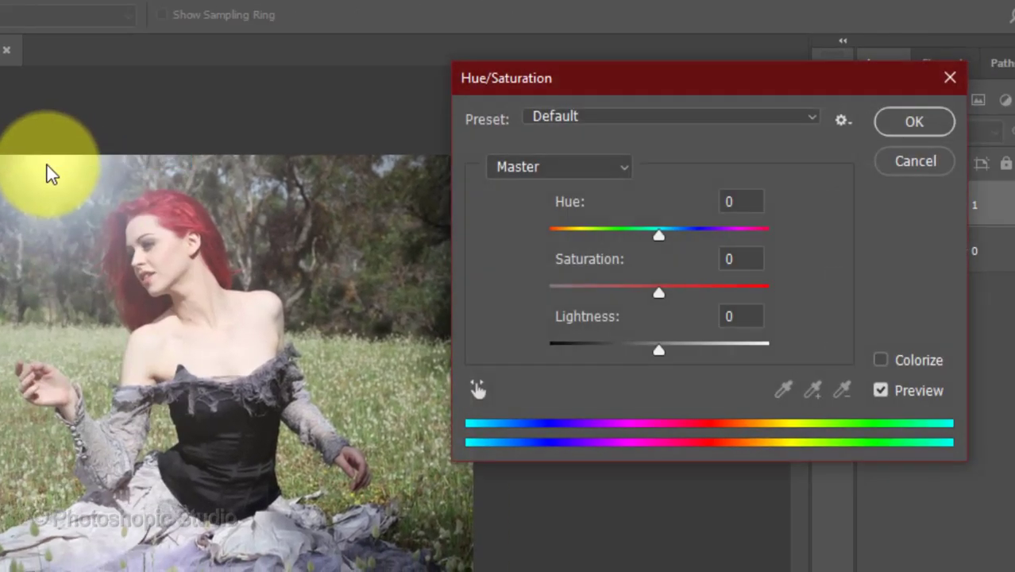
double_click(882, 358)
click(879, 359)
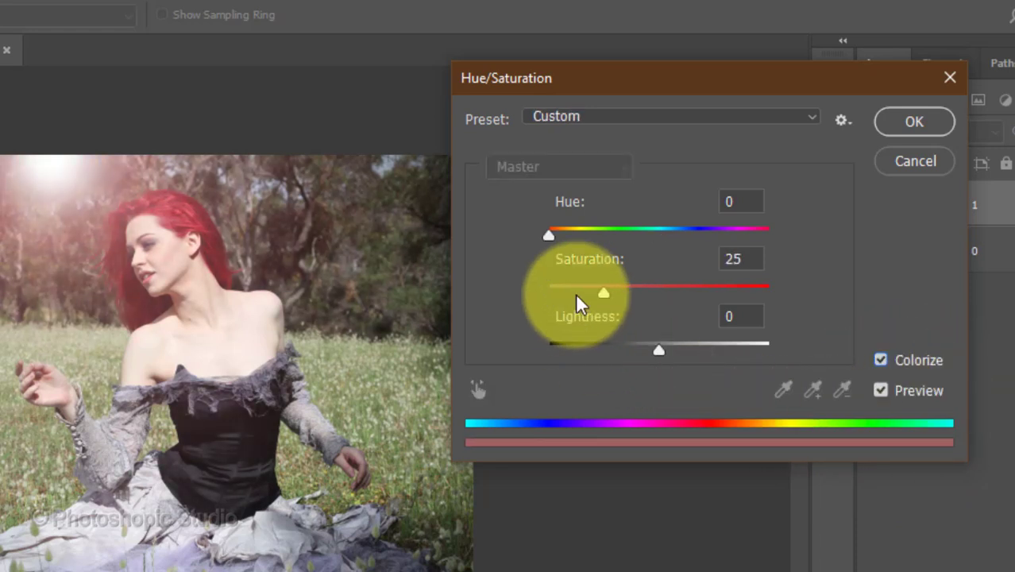
mouse_move(556, 236)
mouse_down()
mouse_move(597, 235)
mouse_move(562, 239)
mouse_up()
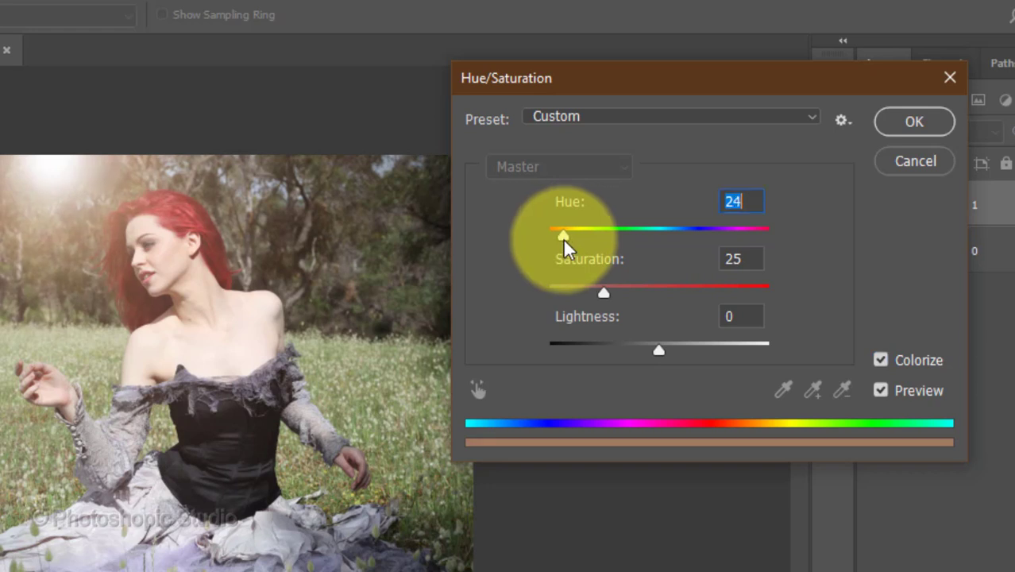
drag(604, 291, 686, 300)
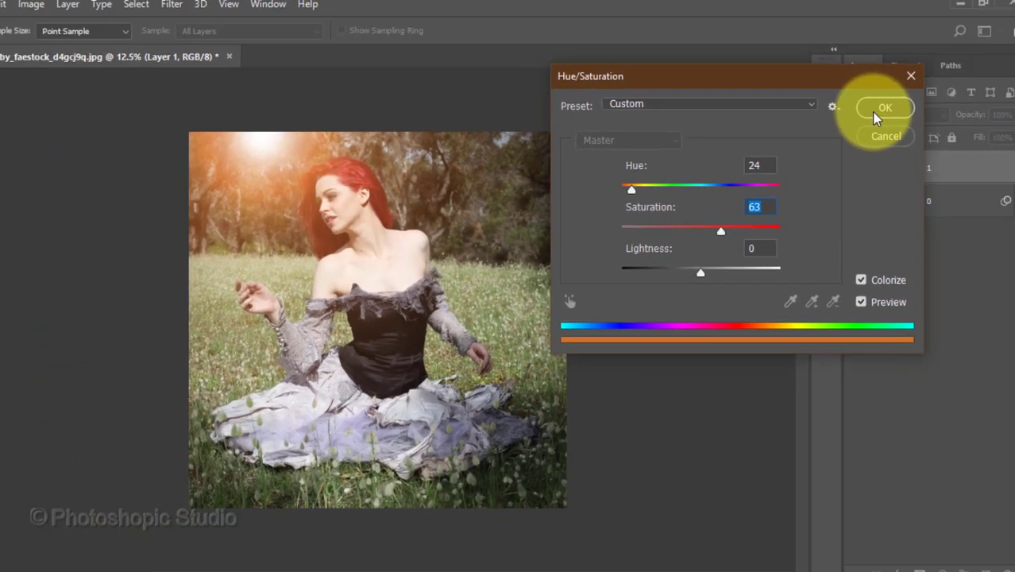
click(914, 120)
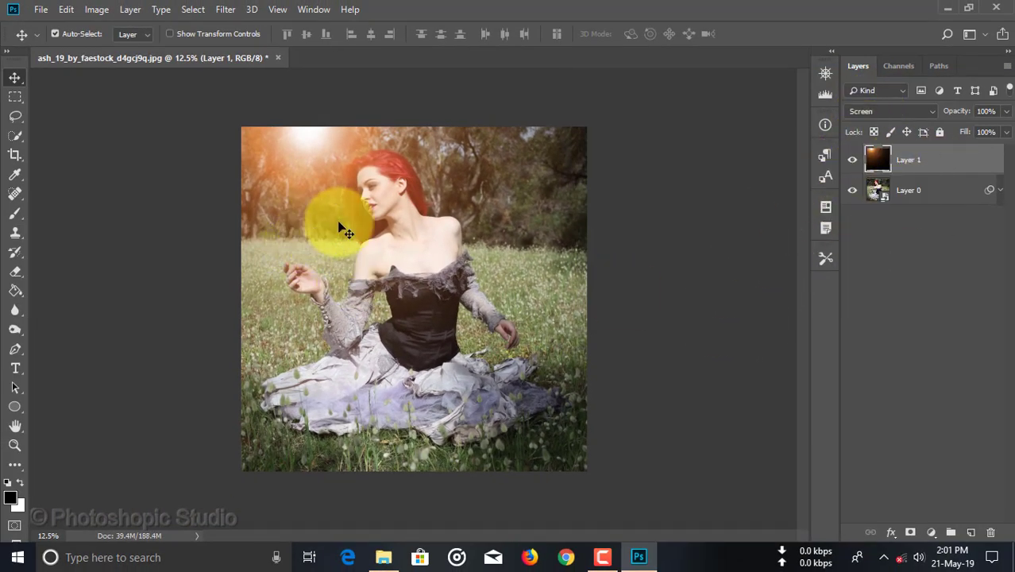
drag(336, 220, 352, 208)
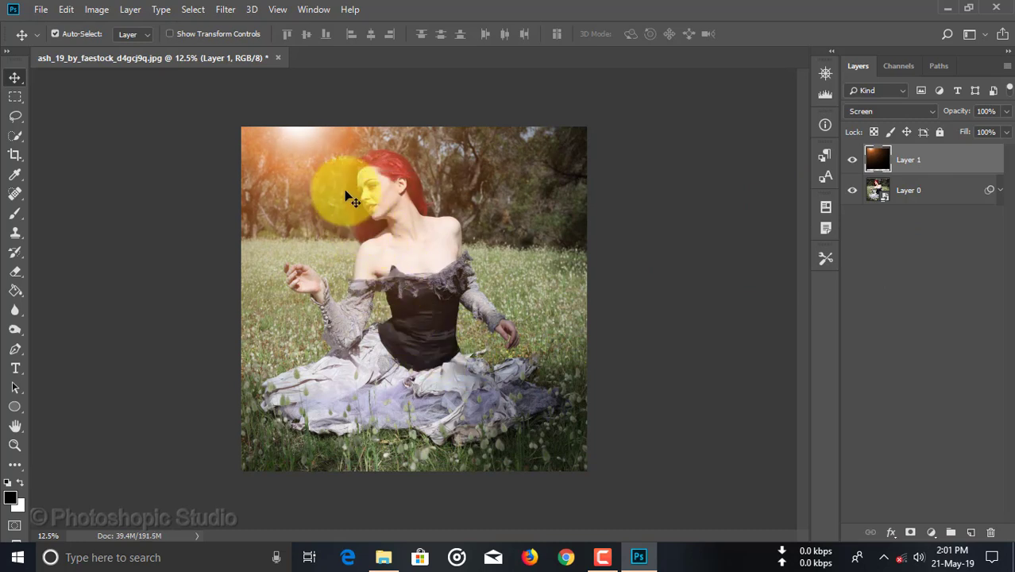
mouse_move(340, 164)
mouse_down()
mouse_move(346, 176)
mouse_move(343, 166)
mouse_up()
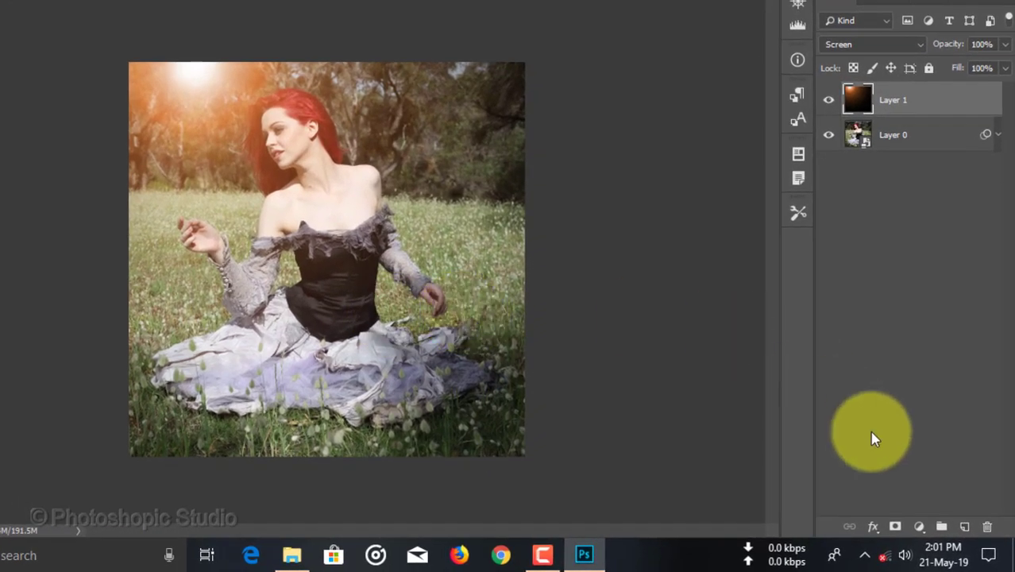
- Add a Solid Color fill layer above the flare layer in dark blue, #030d59
click(919, 526)
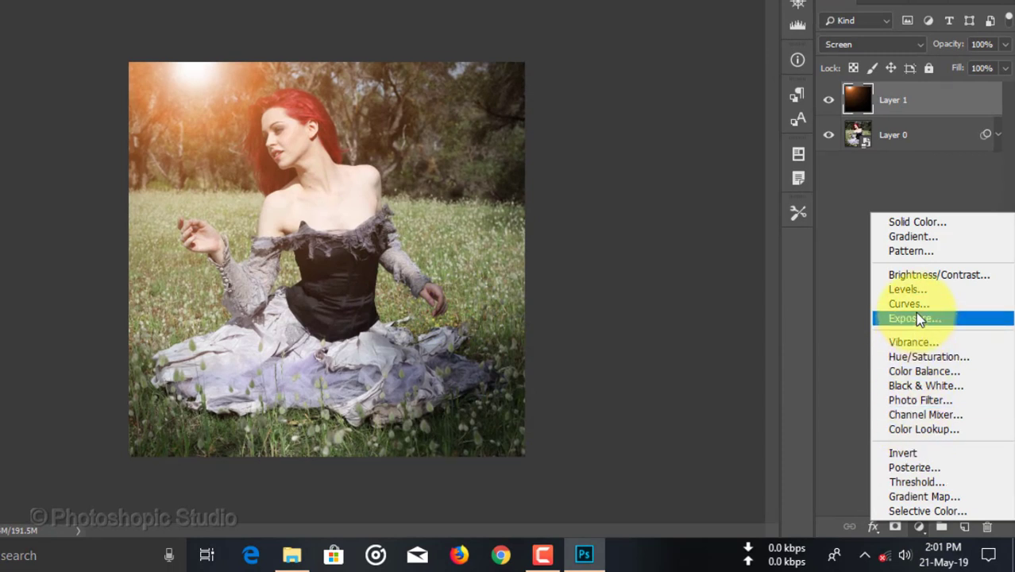
click(929, 221)
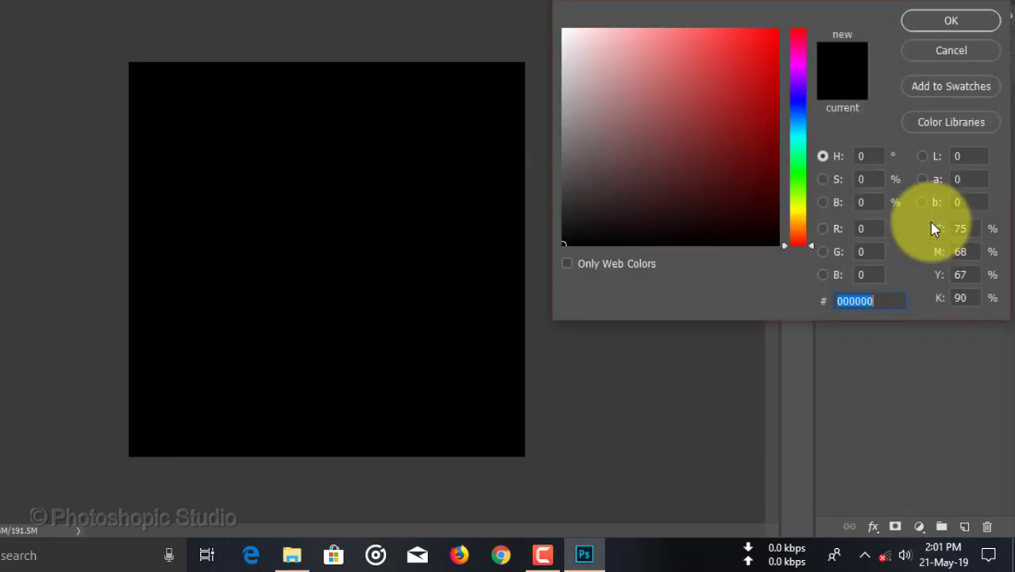
mouse_move(848, 20)
mouse_down()
mouse_move(794, 55)
mouse_move(612, 68)
mouse_move(900, 34)
mouse_move(847, 39)
mouse_up()
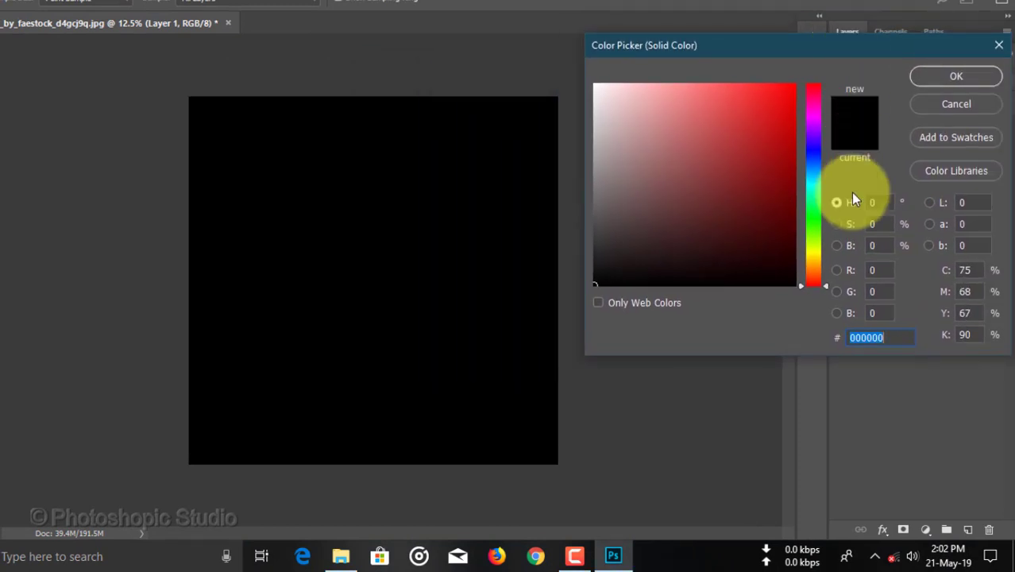
drag(823, 295, 837, 156)
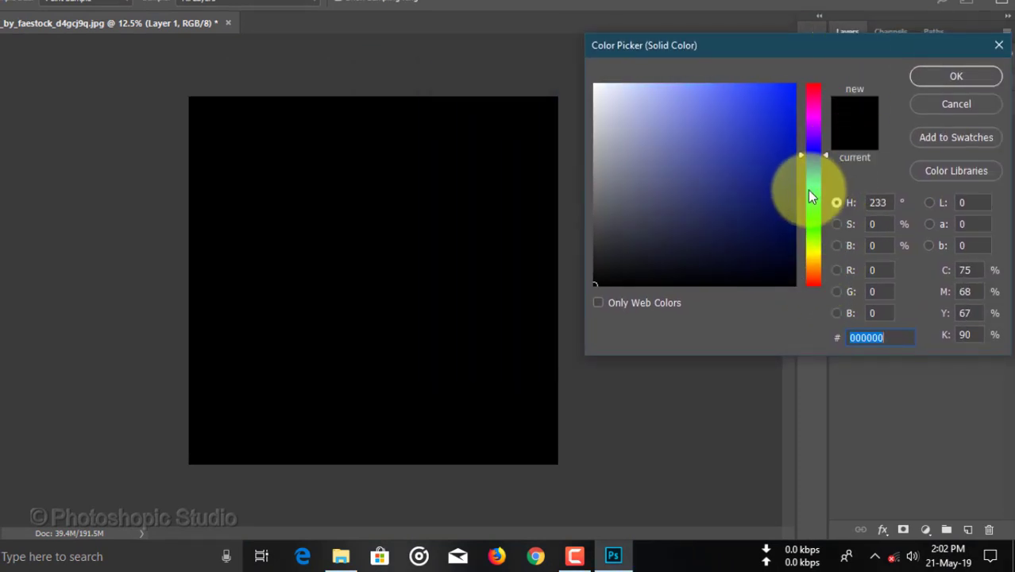
click(784, 212)
drag(785, 212, 787, 216)
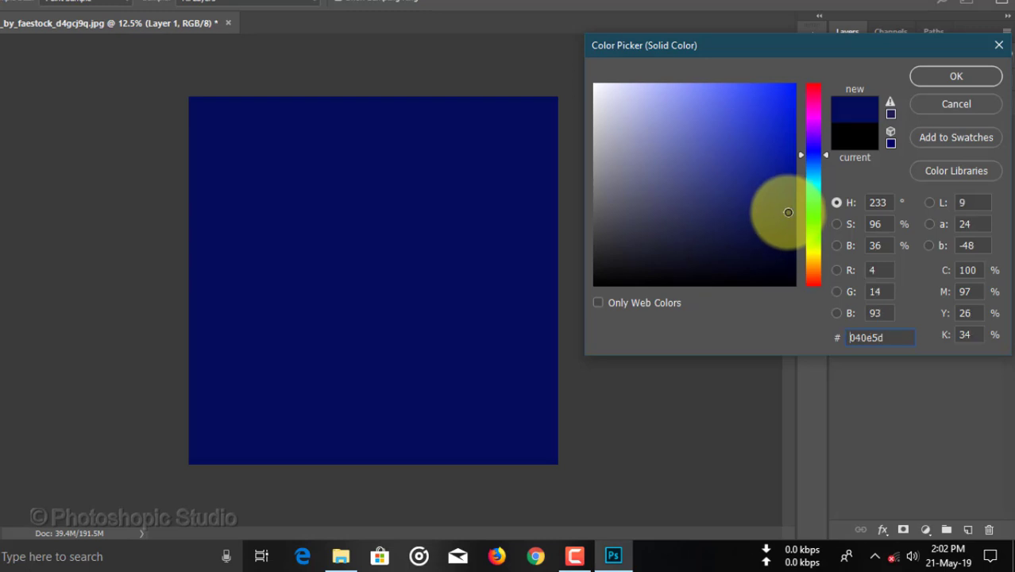
drag(786, 210, 785, 200)
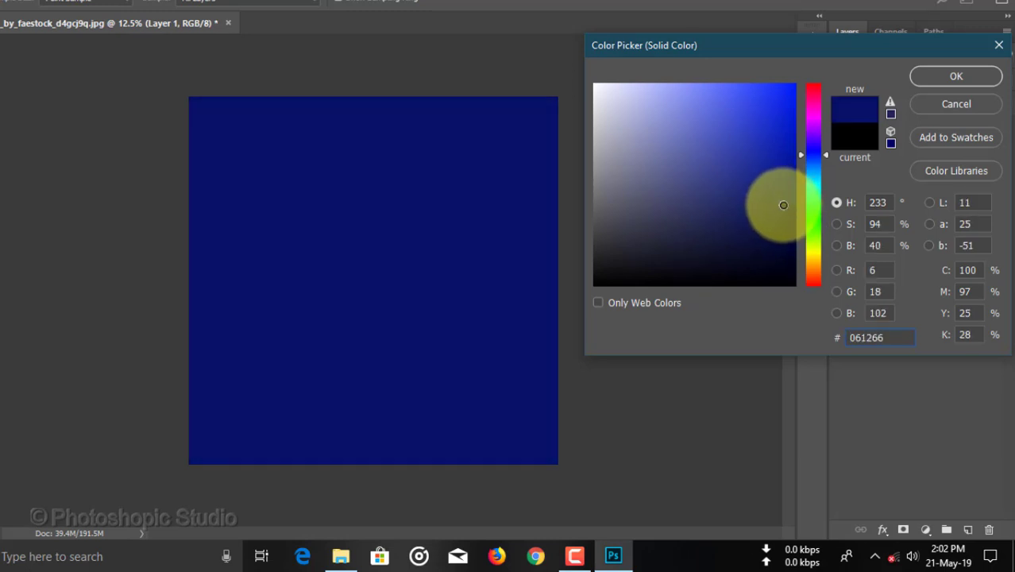
click(790, 216)
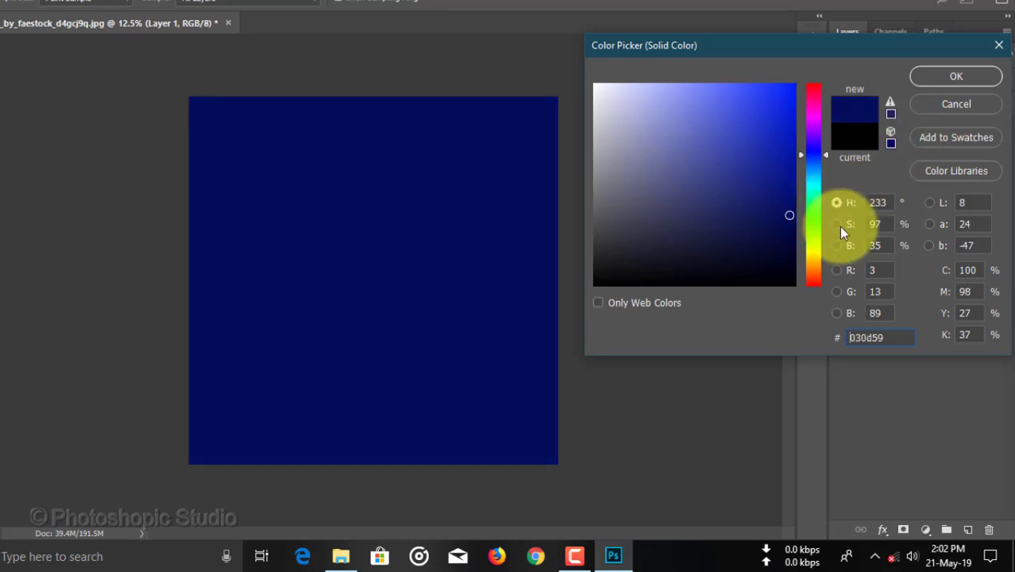
click(955, 80)
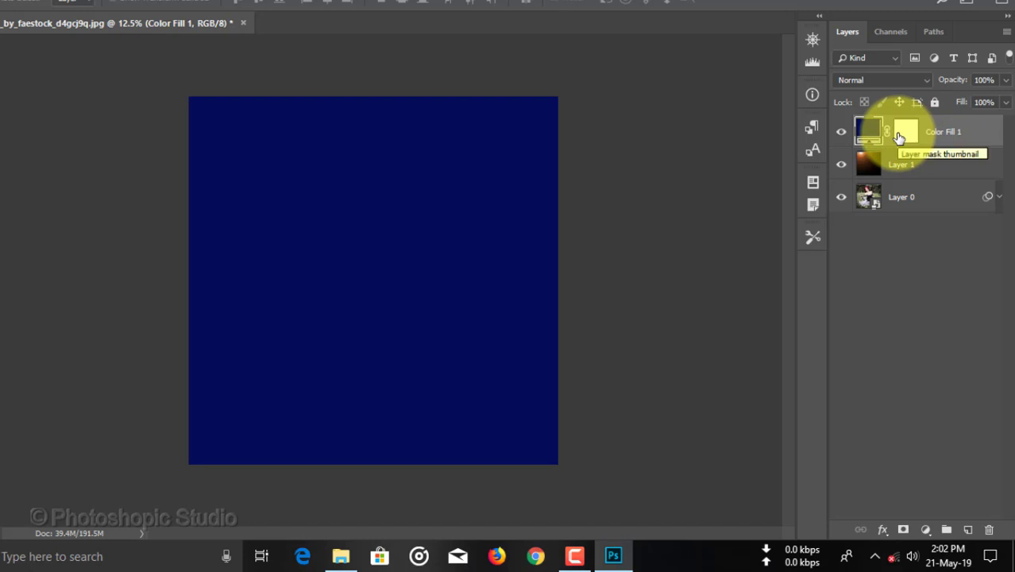
- Blend the dark blue fill layer in Exclusion mode at 85% opacity
click(892, 81)
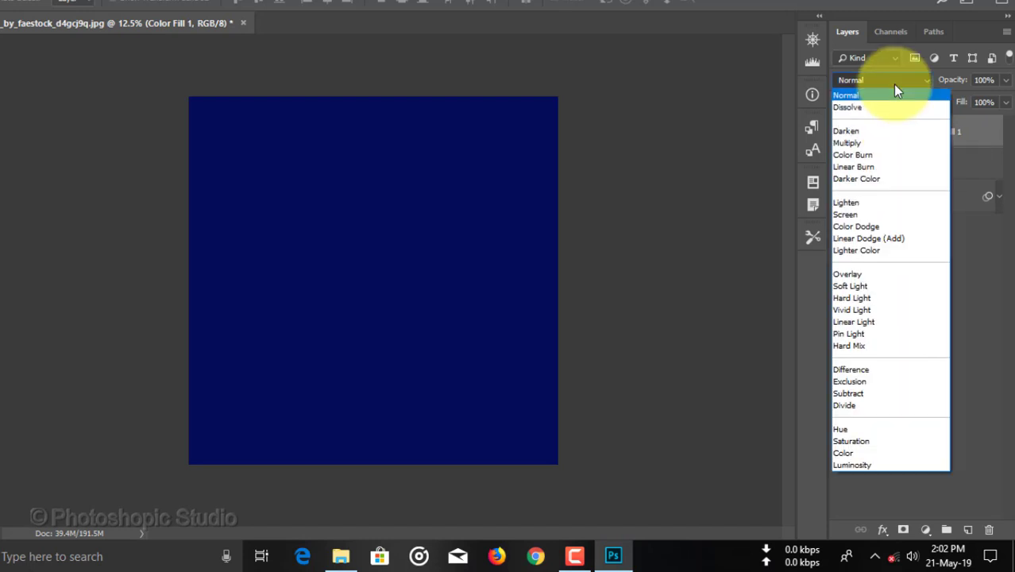
click(848, 382)
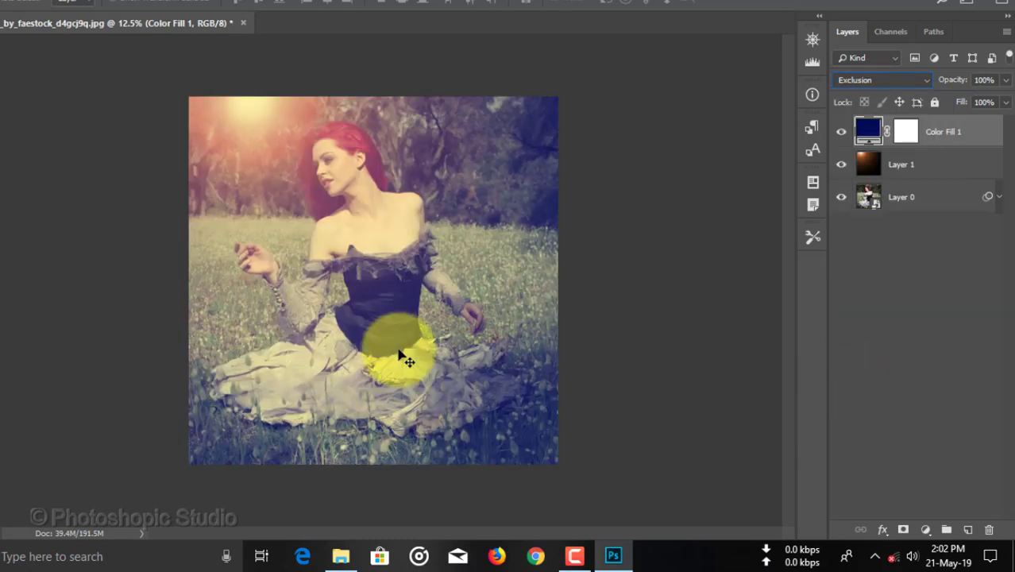
click(1005, 80)
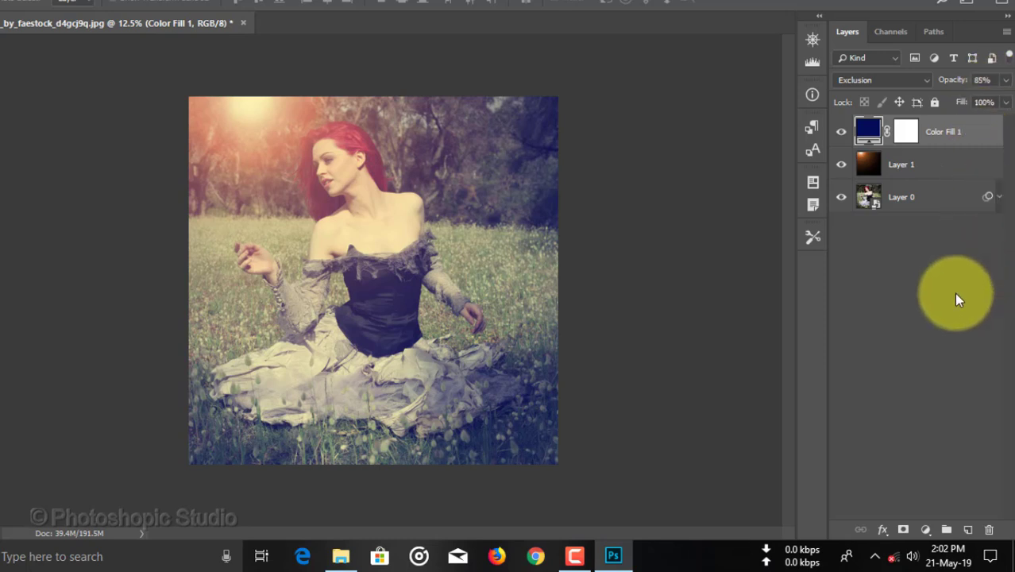
- Add a Solid Color fill layer above the dark blue fill in brown, #744f07
click(925, 529)
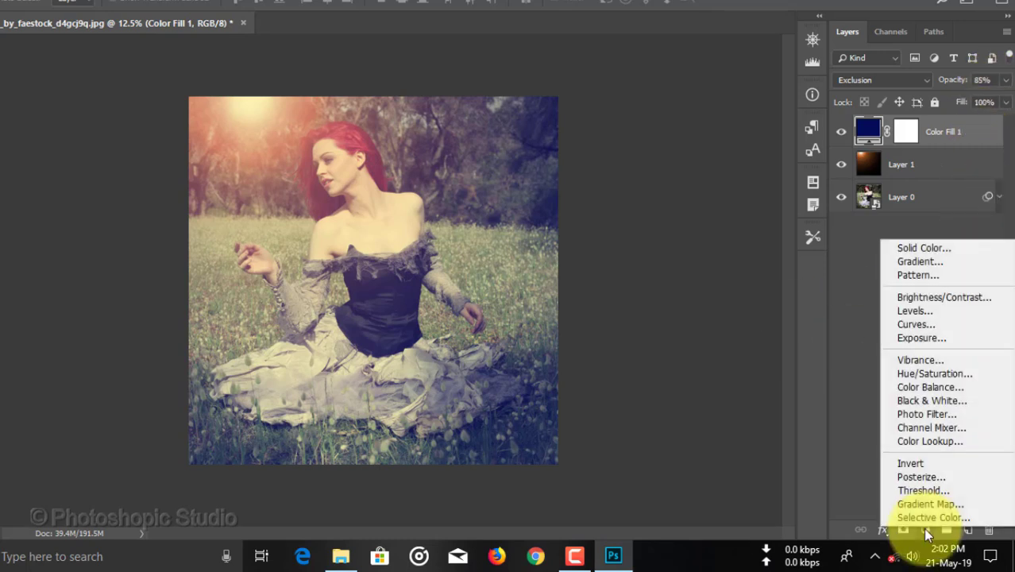
click(949, 253)
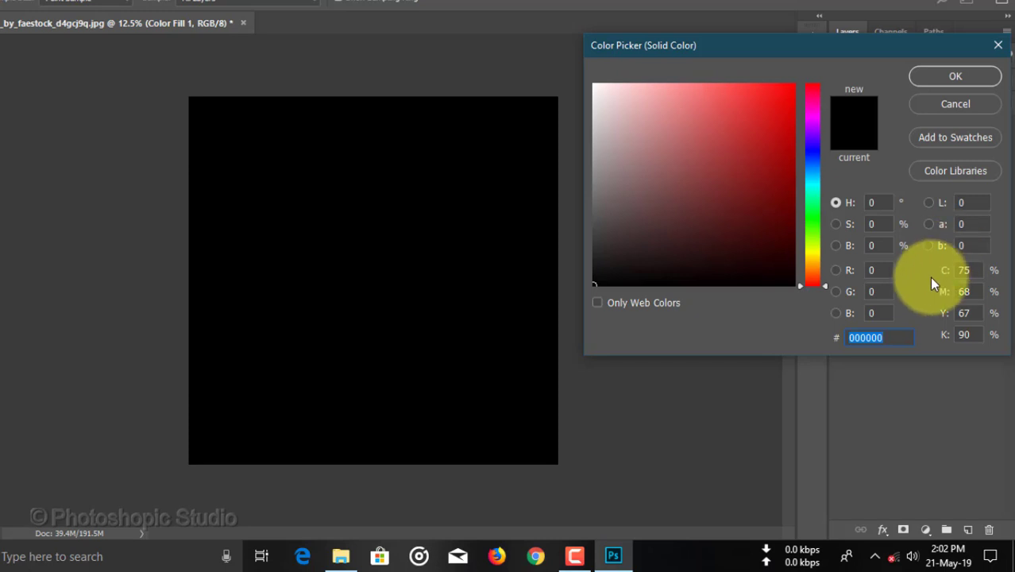
drag(833, 289, 824, 263)
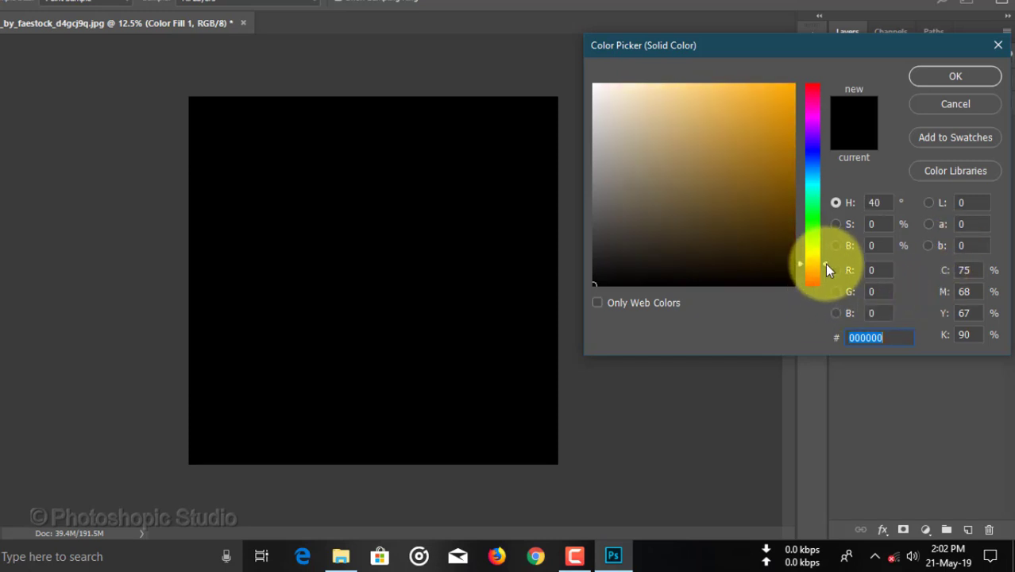
click(770, 191)
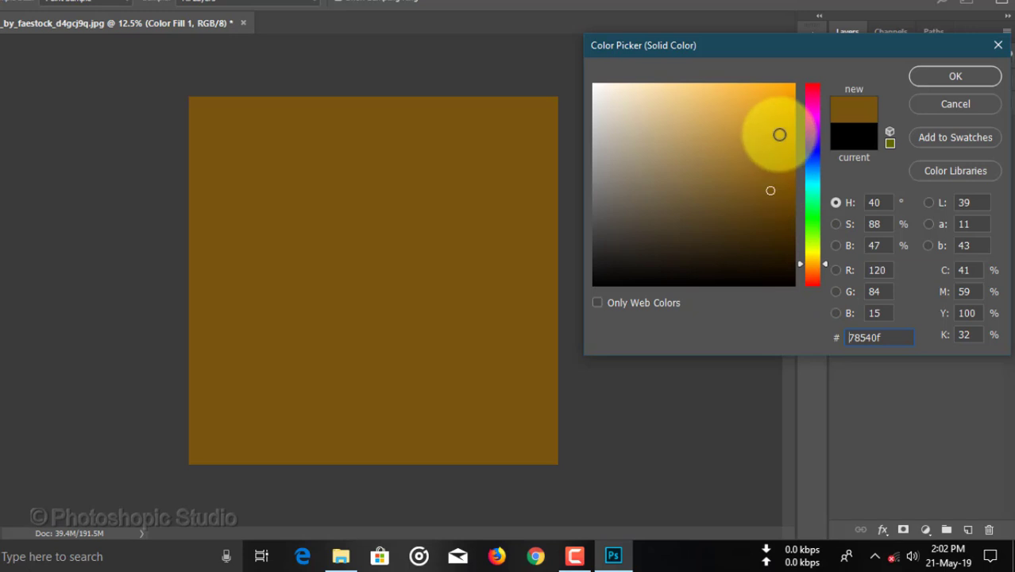
click(776, 134)
click(779, 229)
click(776, 213)
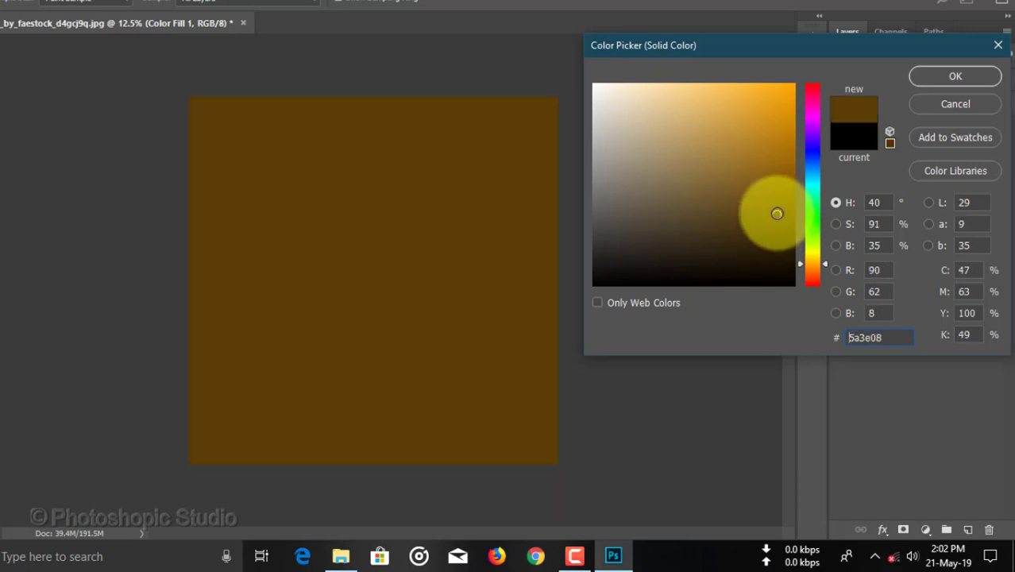
click(773, 204)
click(779, 199)
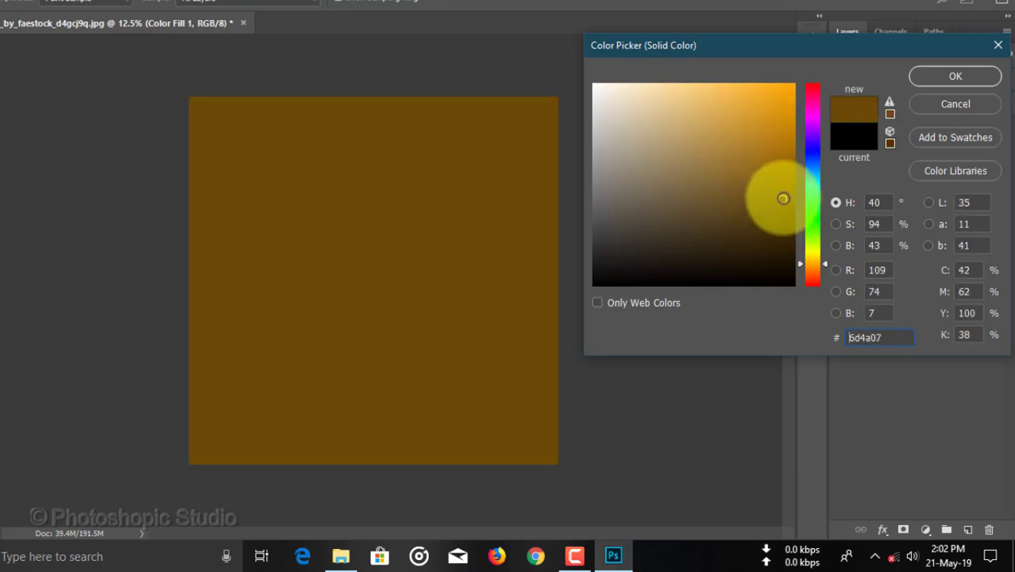
click(782, 193)
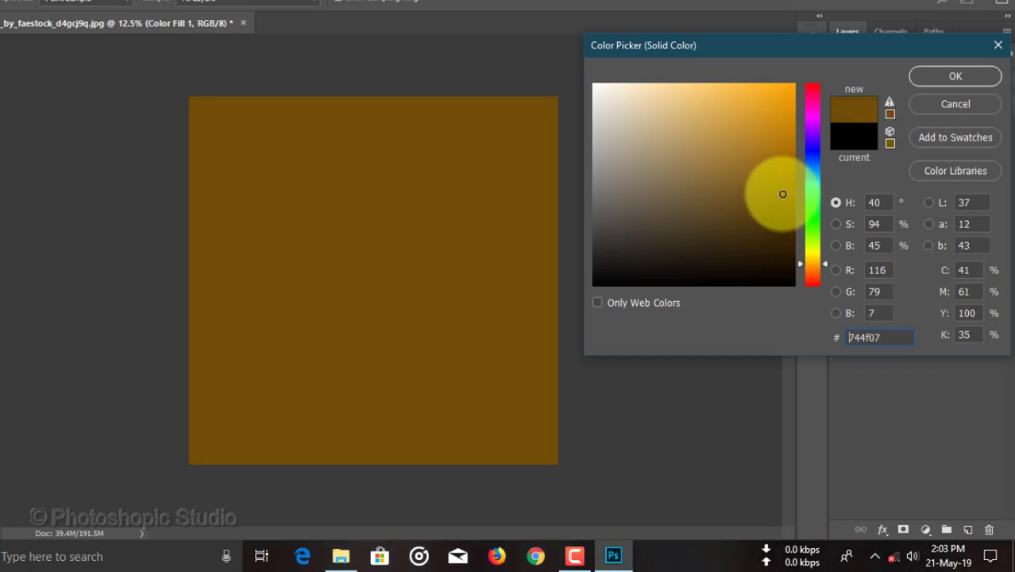
click(967, 78)
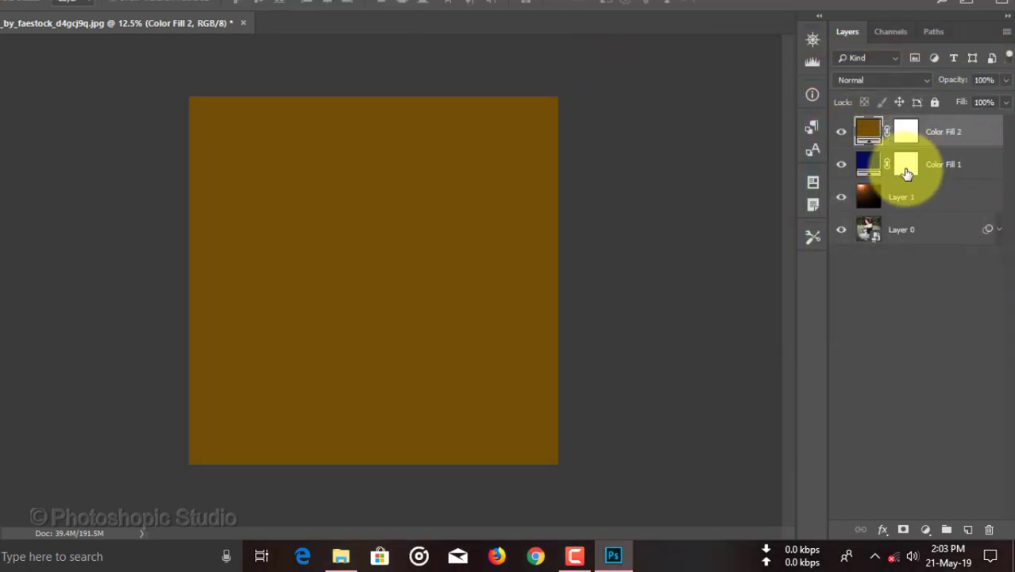
- Blend the brown fill layer in Soft Light mode at 16% opacity
click(872, 77)
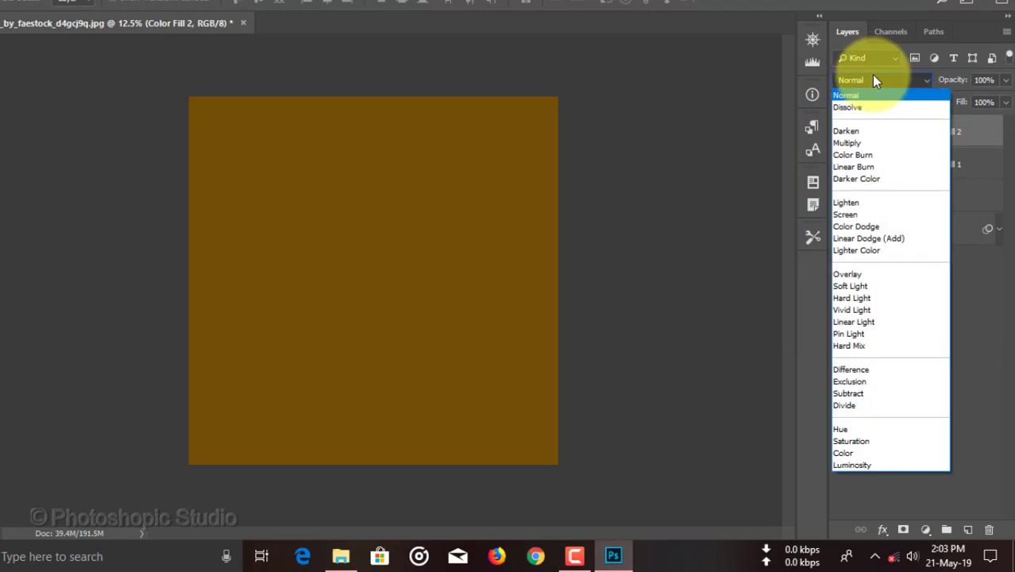
click(884, 286)
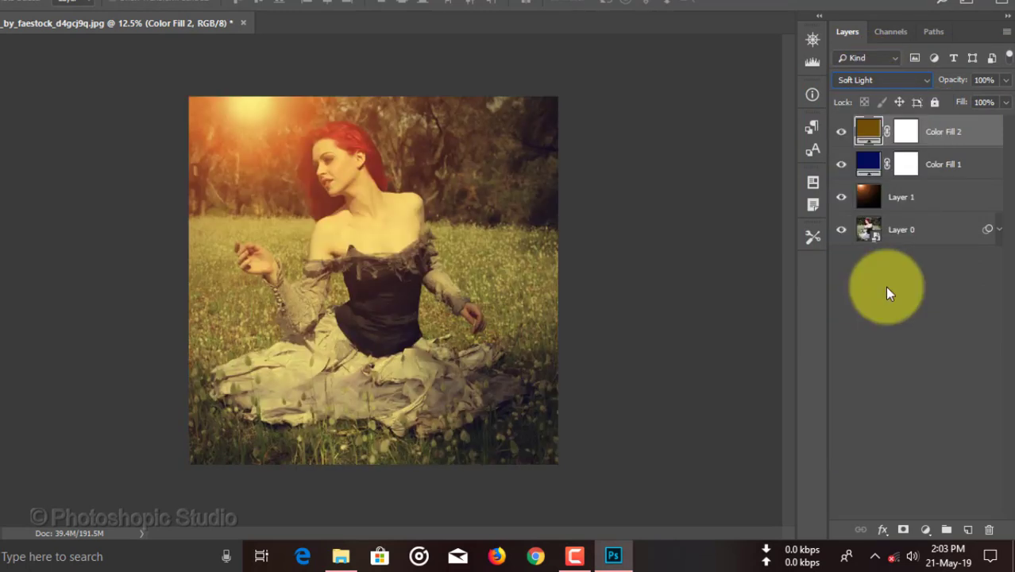
click(1005, 80)
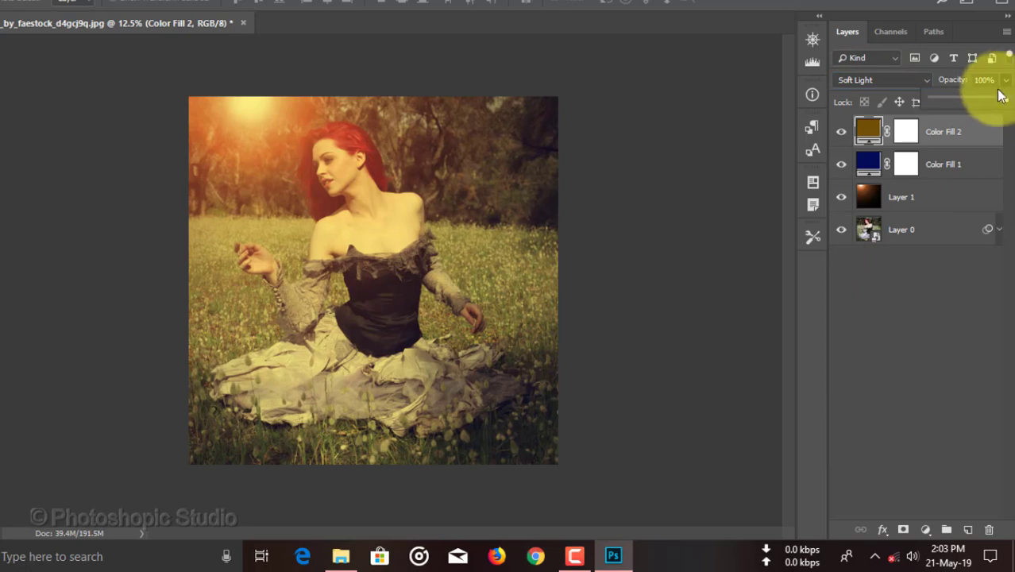
drag(1000, 95, 959, 103)
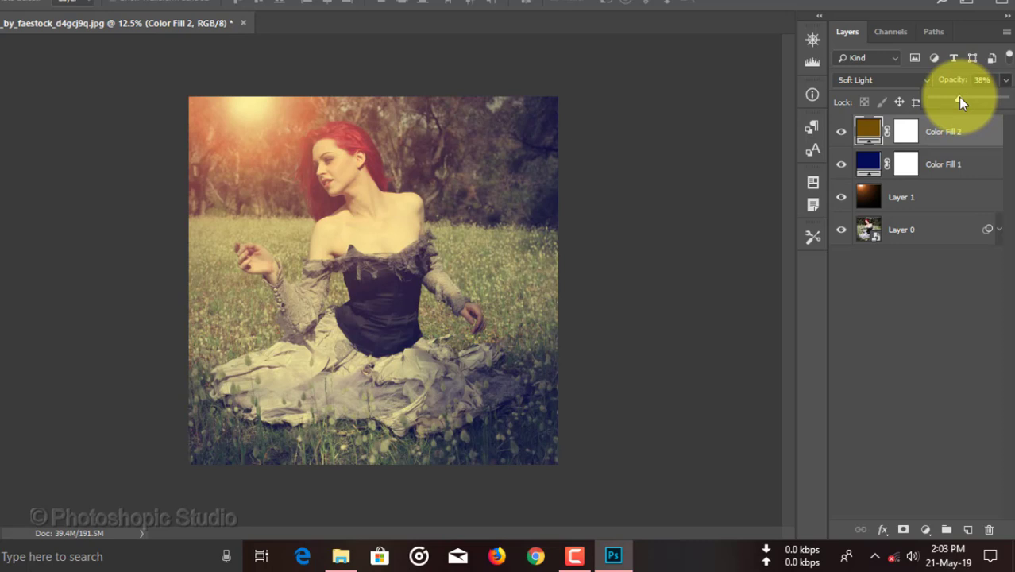
drag(959, 97, 944, 101)
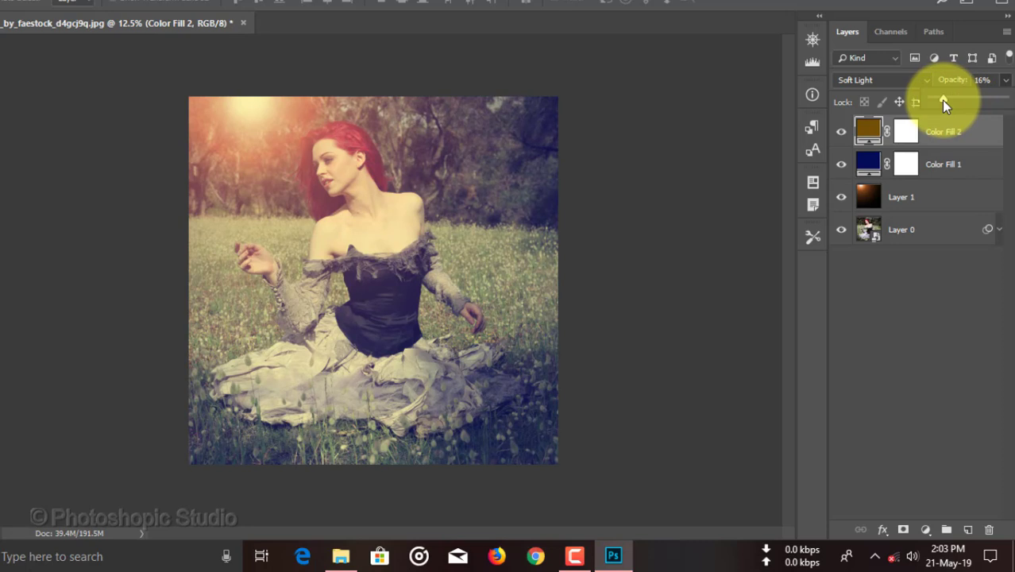
key(Return)
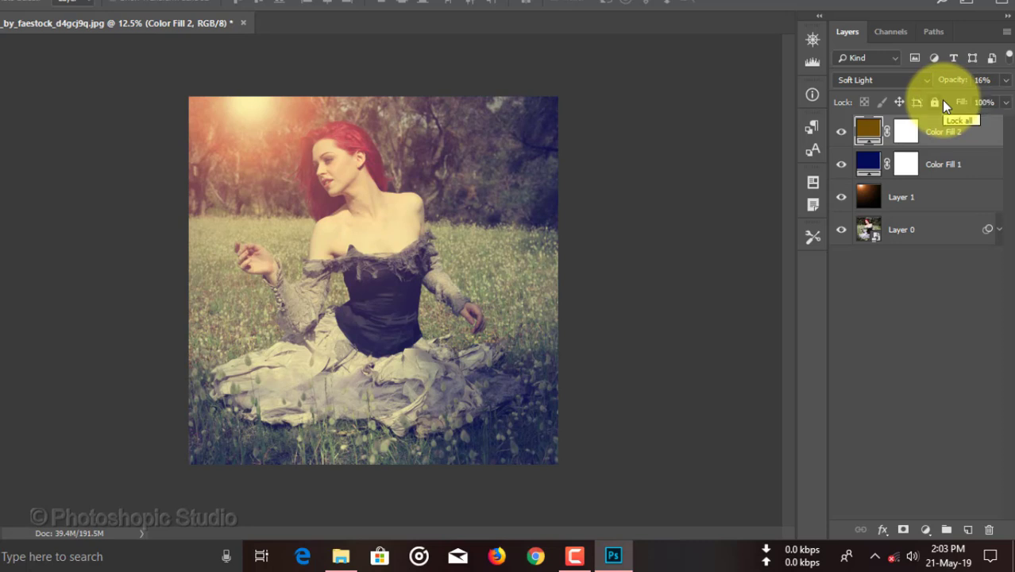
- Paint black on the brown fill's mask over the woman's face, neck and chest with a size 400 brush, at 60% and 100% brush opacity
click(905, 131)
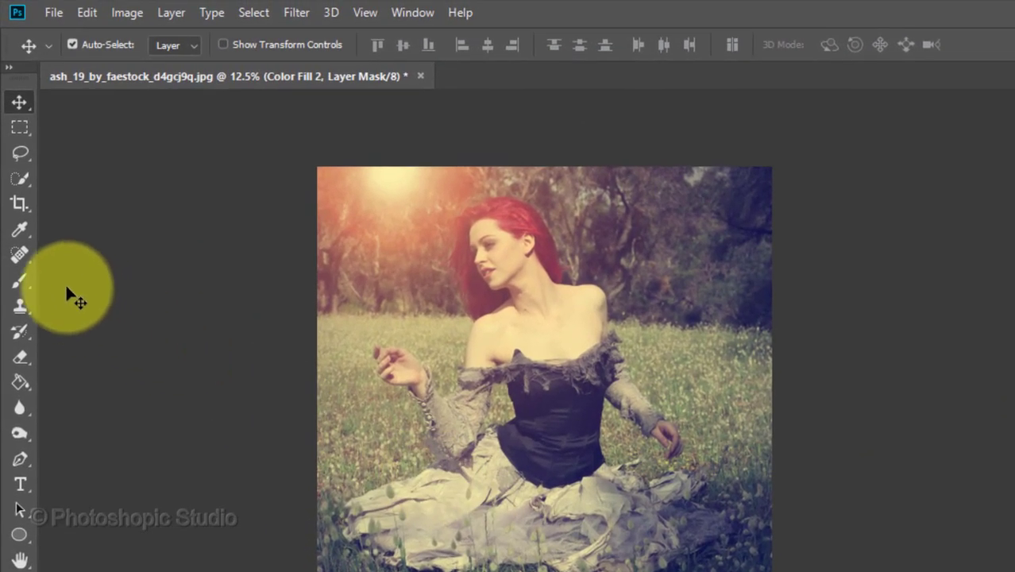
click(20, 283)
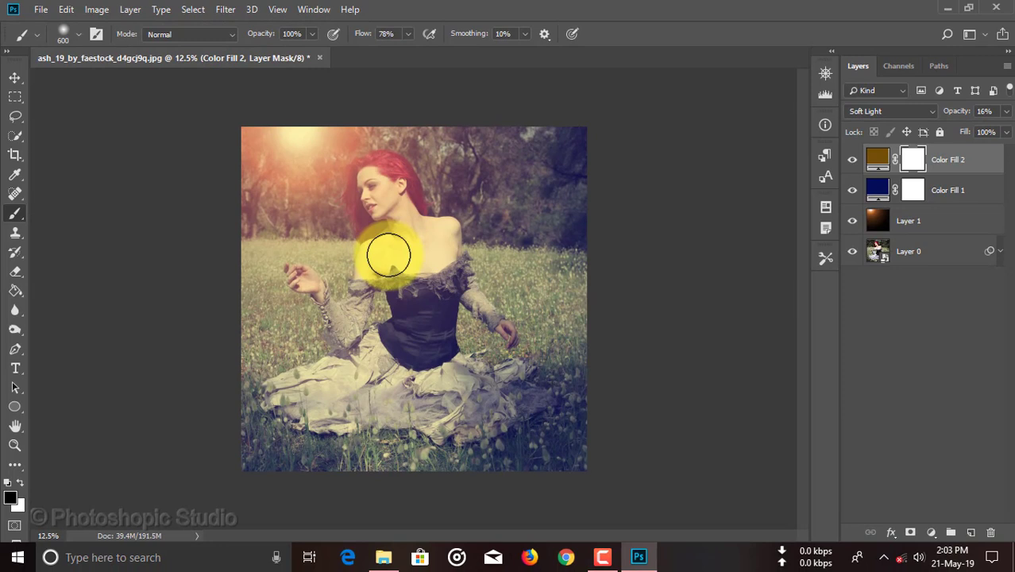
key(ctrl+plus)
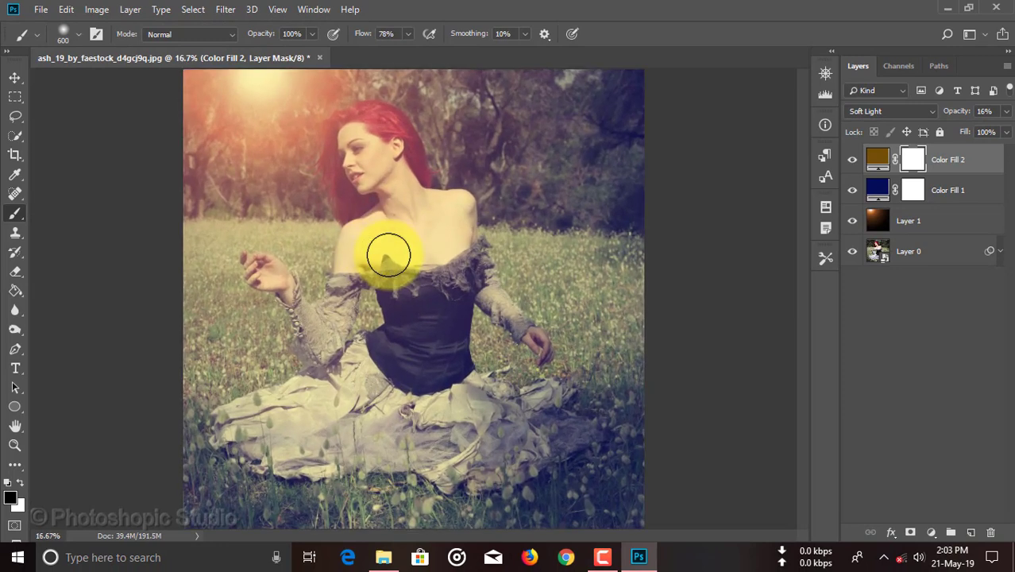
click(312, 33)
drag(307, 49, 286, 53)
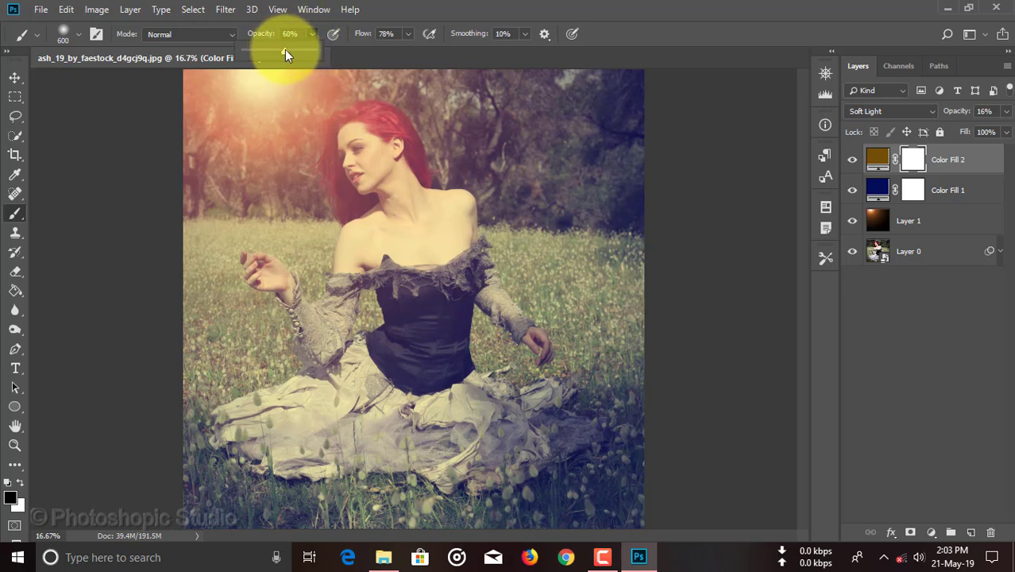
click(361, 155)
key(bracketleft)
key(bracketleft)
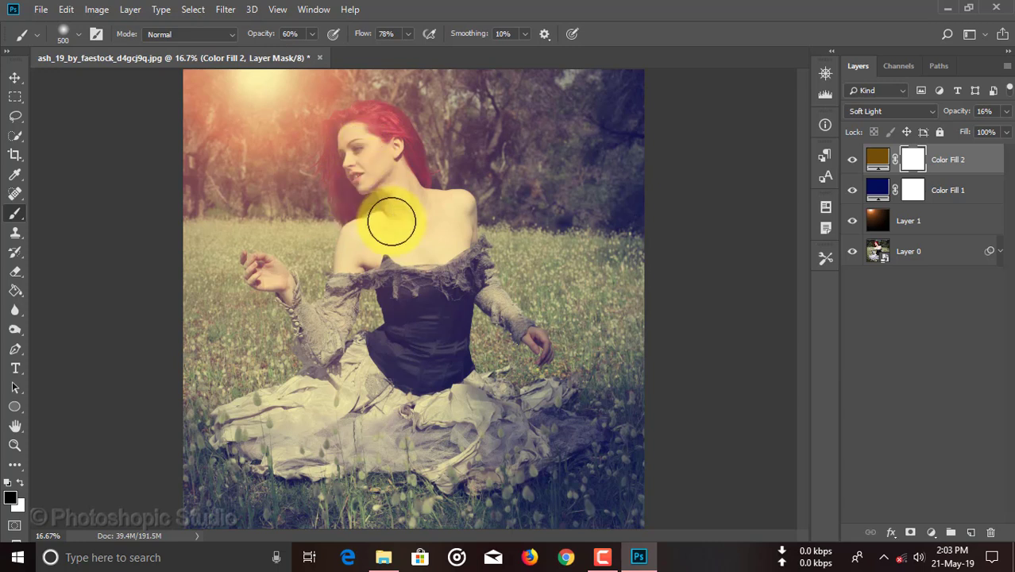
mouse_move(401, 230)
mouse_down()
mouse_move(377, 147)
mouse_move(361, 141)
mouse_move(360, 166)
mouse_move(387, 174)
mouse_move(366, 170)
mouse_move(369, 149)
mouse_move(355, 170)
mouse_move(373, 147)
mouse_move(353, 166)
mouse_move(424, 182)
mouse_move(401, 212)
mouse_move(412, 240)
mouse_up()
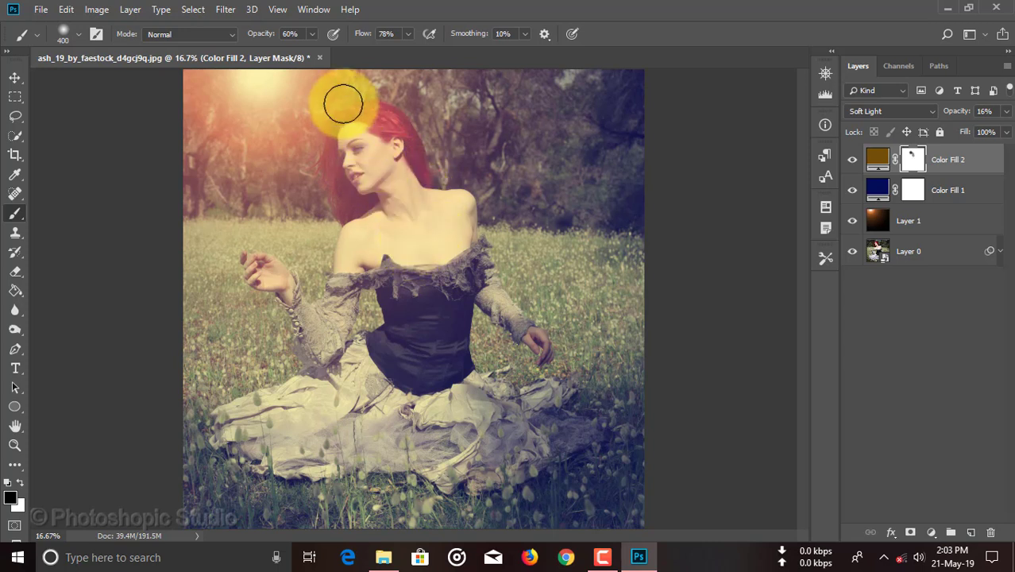
drag(337, 54, 382, 52)
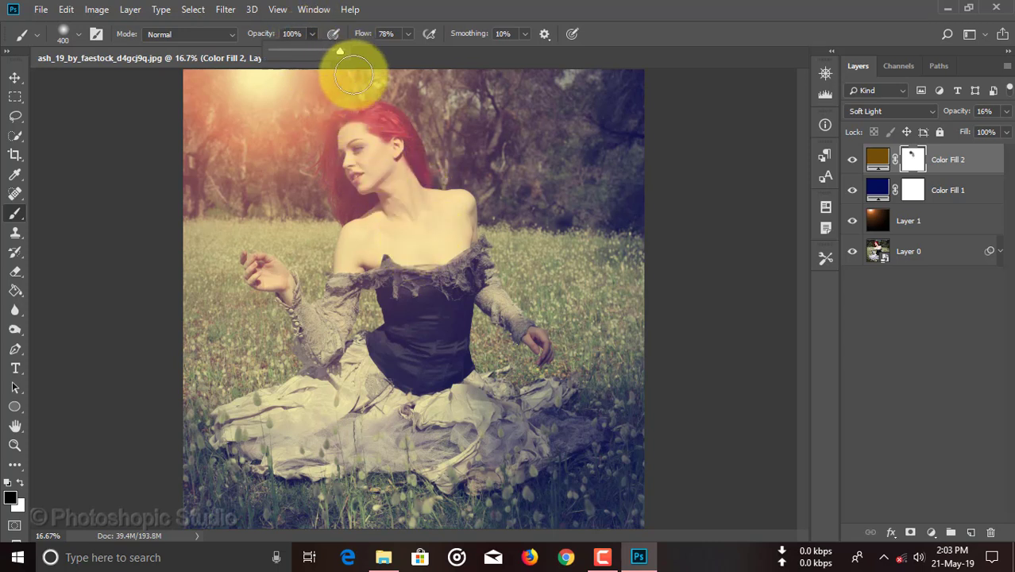
mouse_move(370, 160)
mouse_down()
mouse_move(351, 182)
mouse_move(354, 148)
mouse_move(385, 140)
mouse_move(388, 185)
mouse_move(426, 231)
mouse_move(411, 213)
mouse_move(395, 268)
mouse_move(432, 214)
mouse_move(309, 312)
mouse_move(259, 271)
mouse_move(394, 301)
mouse_move(409, 240)
mouse_move(382, 253)
mouse_move(411, 254)
mouse_move(382, 204)
mouse_move(370, 130)
mouse_move(359, 160)
mouse_move(380, 135)
mouse_move(360, 116)
mouse_move(344, 135)
mouse_move(341, 177)
mouse_up()
- Lightly mask the dark blue fill over the woman's face, chest and raised arm with a black brush at 19% opacity
click(919, 194)
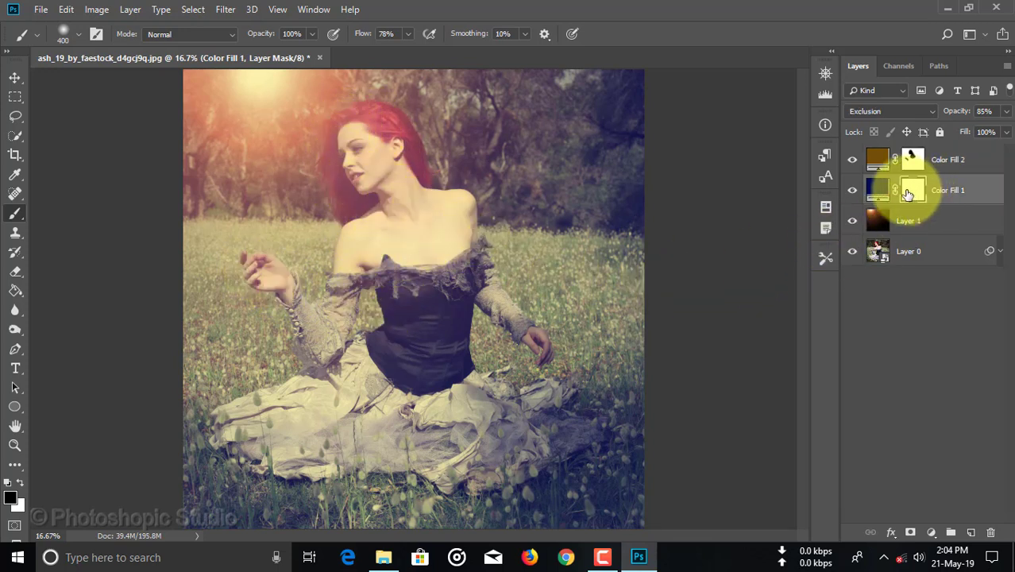
mouse_move(476, 230)
mouse_down()
mouse_move(471, 243)
mouse_move(439, 227)
mouse_move(431, 246)
mouse_move(366, 254)
mouse_up()
key(ctrl+z)
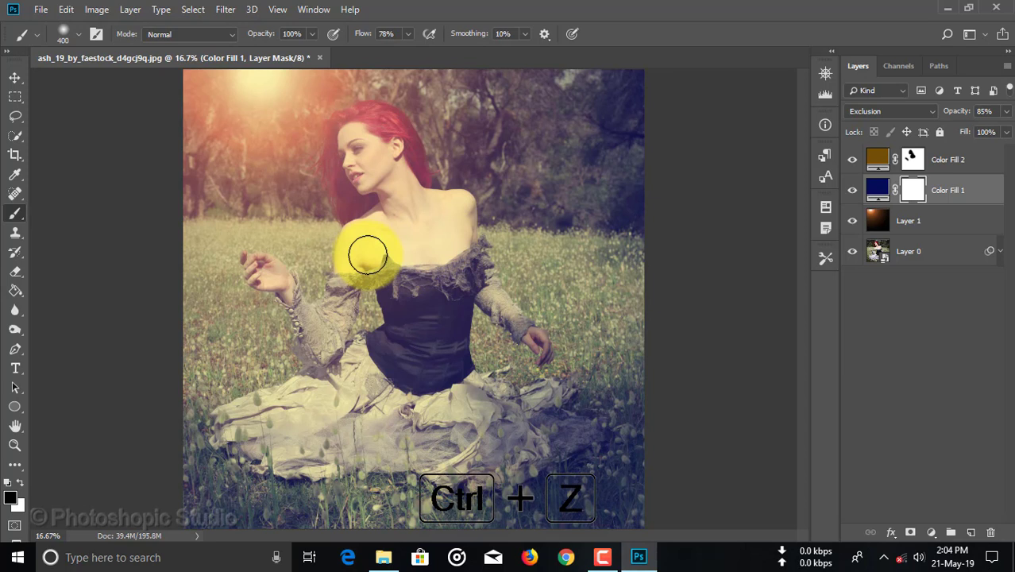
click(313, 34)
drag(298, 49, 257, 48)
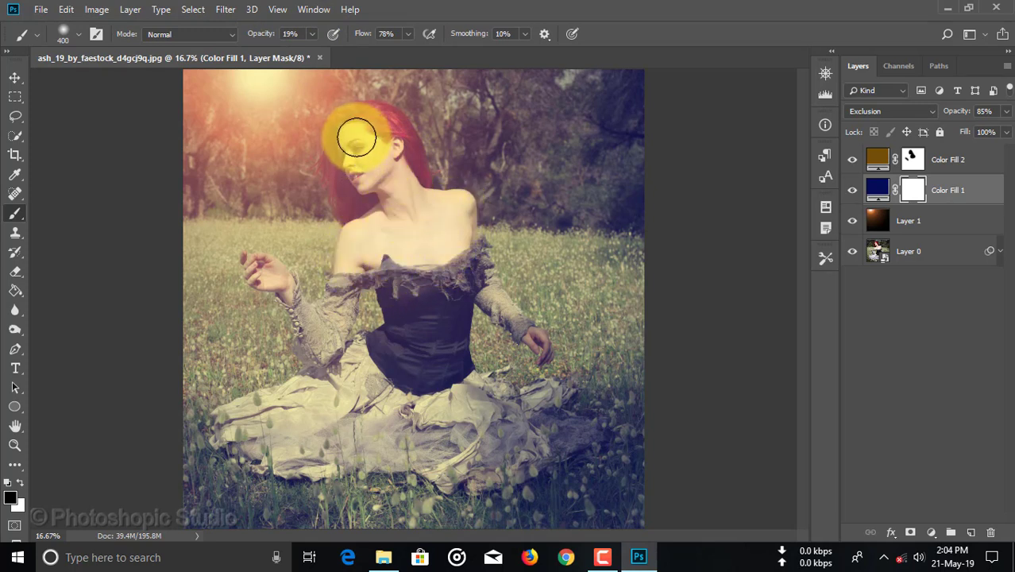
mouse_move(356, 137)
mouse_down()
mouse_move(404, 210)
mouse_move(399, 235)
mouse_up()
mouse_move(336, 313)
mouse_down()
mouse_move(301, 312)
mouse_move(278, 282)
mouse_up()
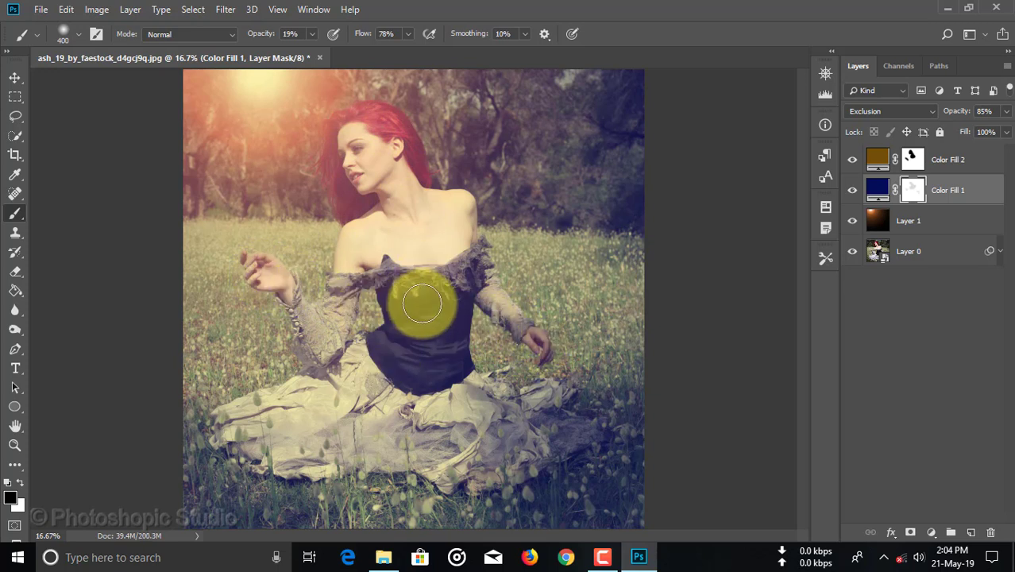
key(ctrl+minus)
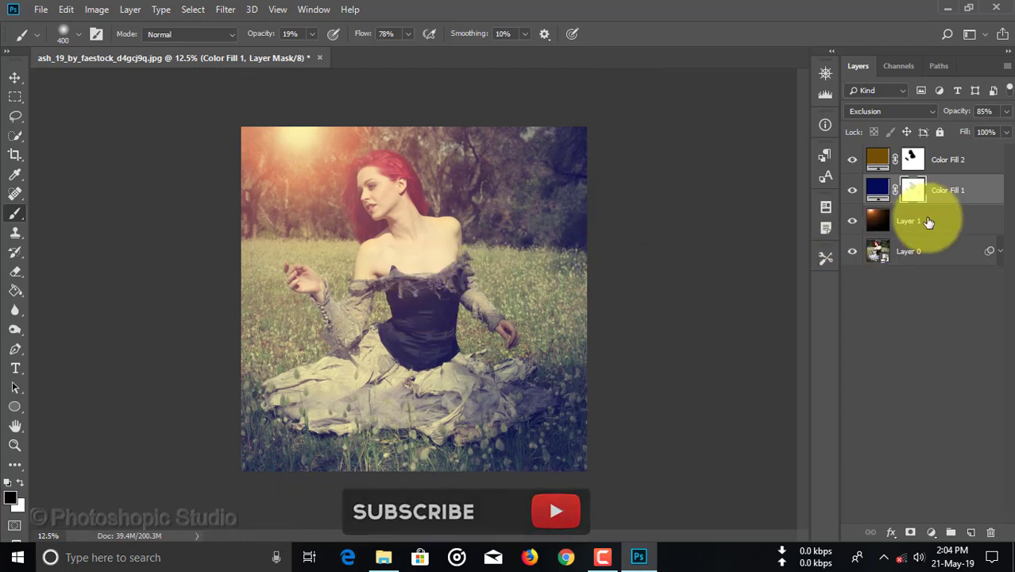
- Add a Vibrance adjustment layer above the brown fill with Vibrance set to +62
click(956, 160)
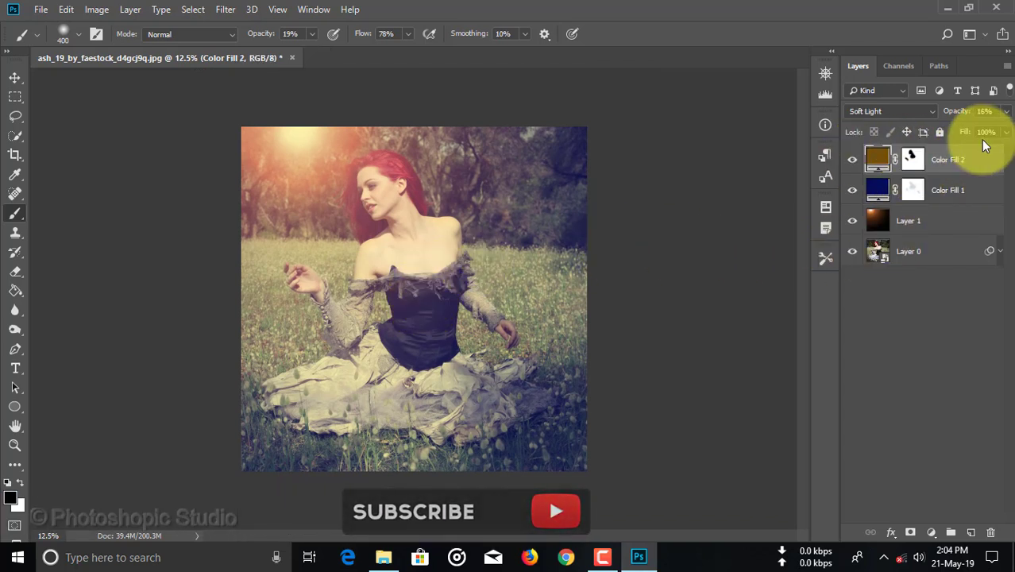
click(14, 77)
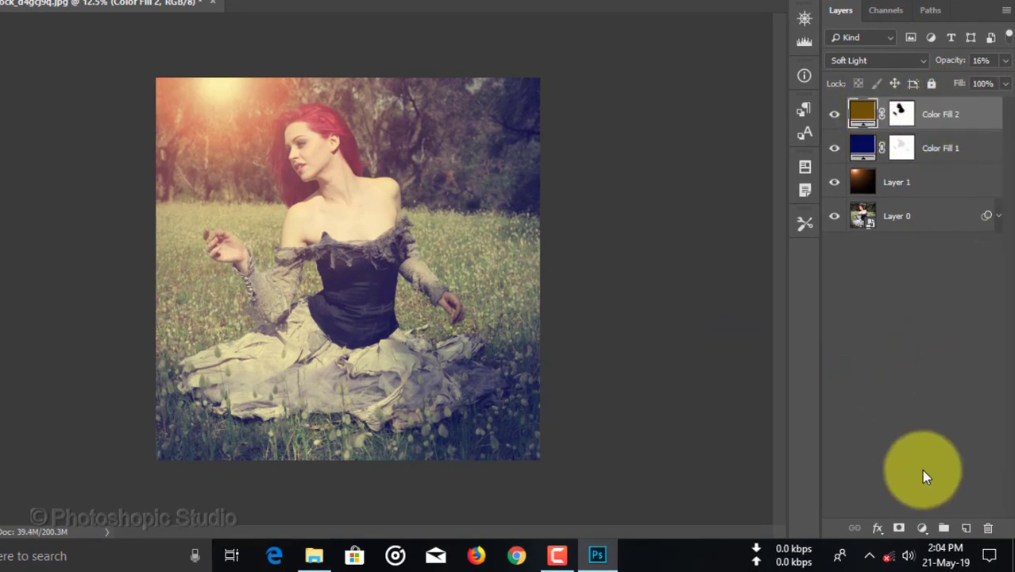
click(921, 528)
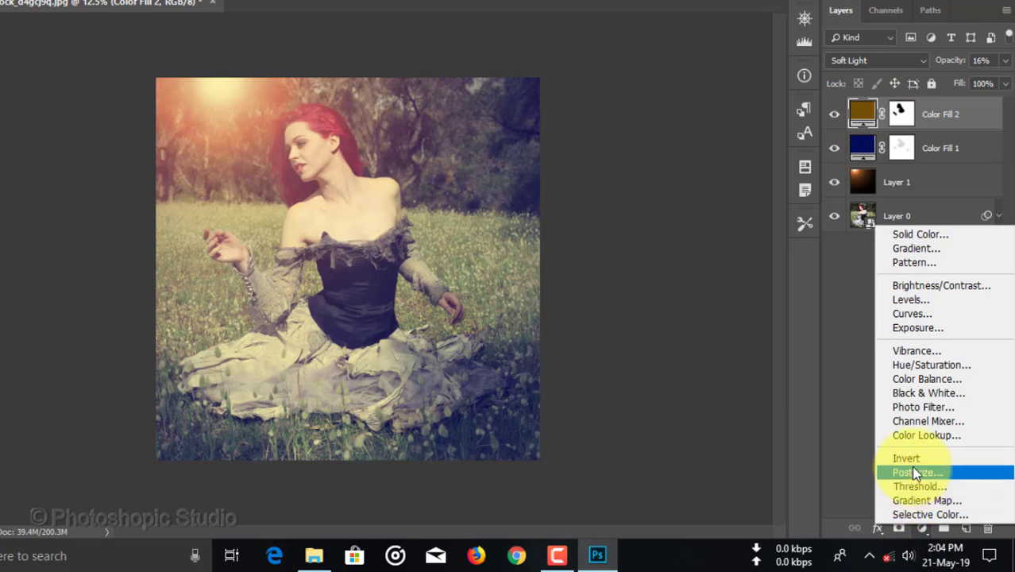
click(910, 351)
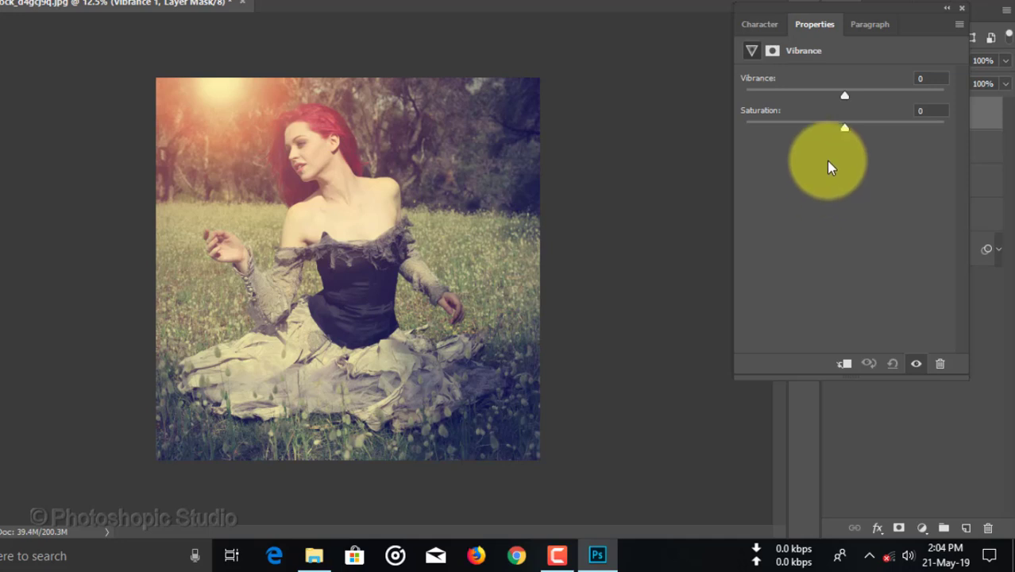
drag(844, 94, 905, 92)
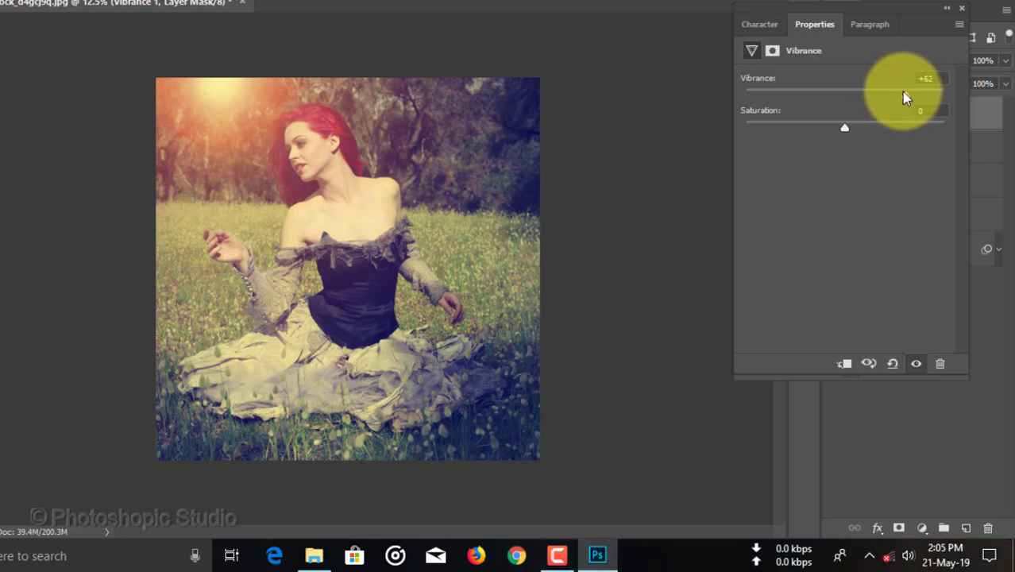
click(961, 10)
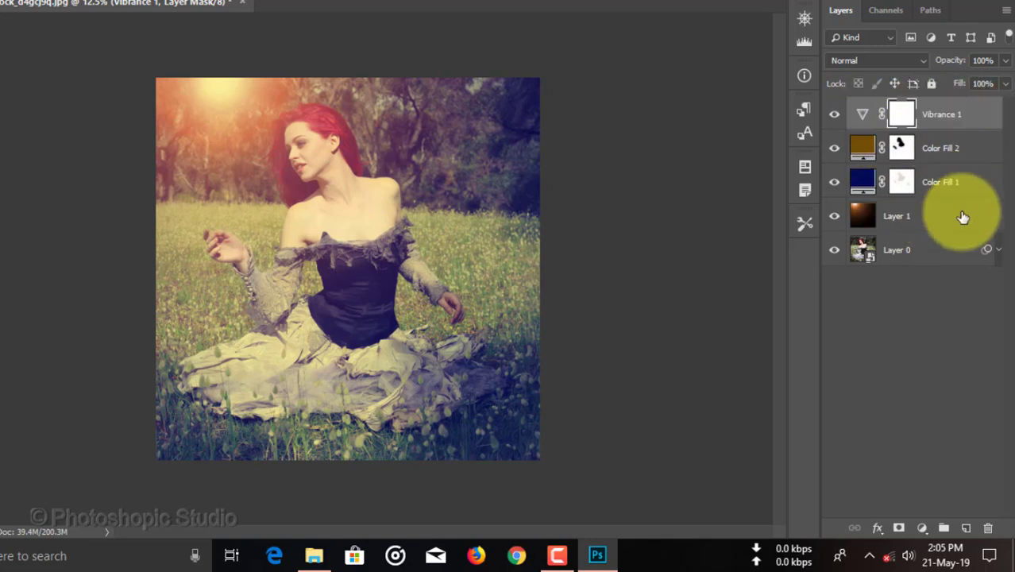
- Stamp all visible layers into a new layer above the Vibrance adjustment and compare the image with that layer hidden and shown
click(966, 528)
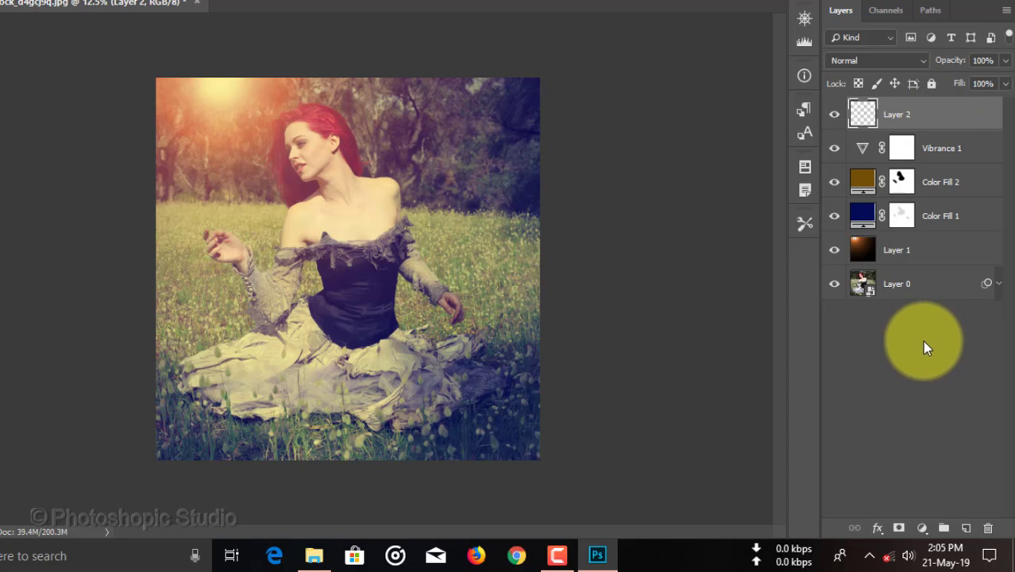
key(ctrl+shift+alt+e)
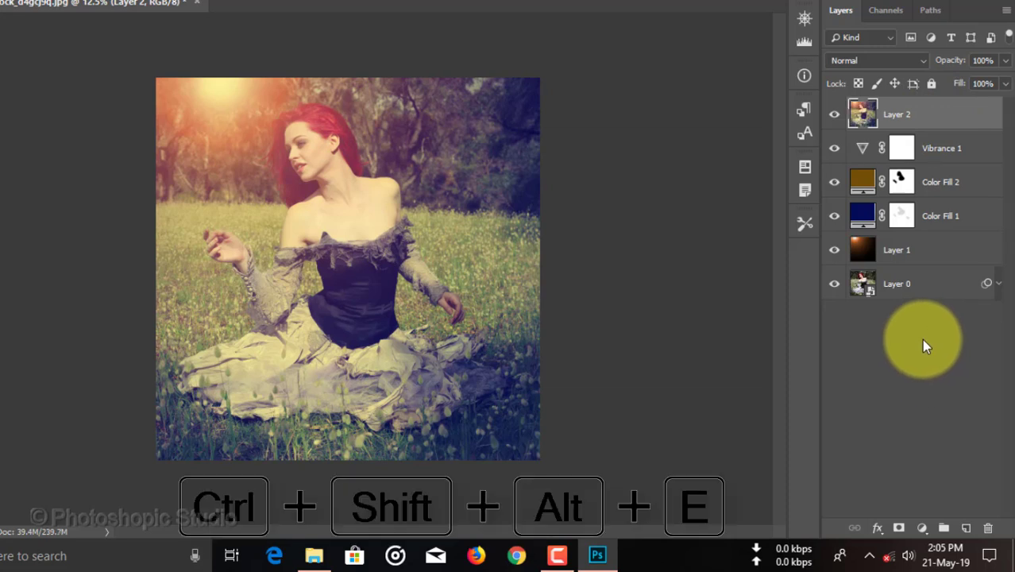
click(835, 116)
click(834, 117)
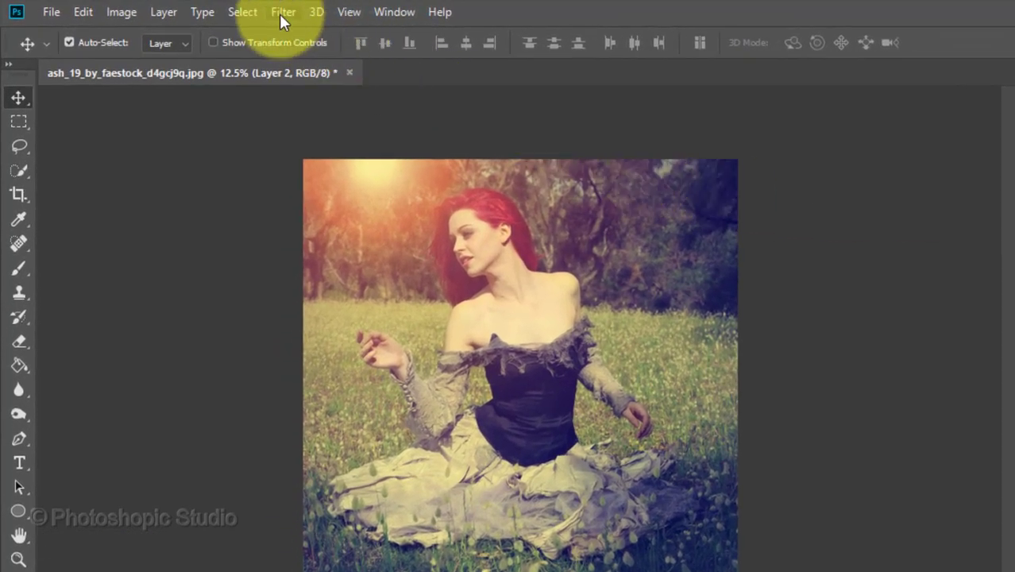
- Apply a High Pass filter with a 2.1-pixel radius to the stamped layer and set its blend mode to Hard Light
click(281, 12)
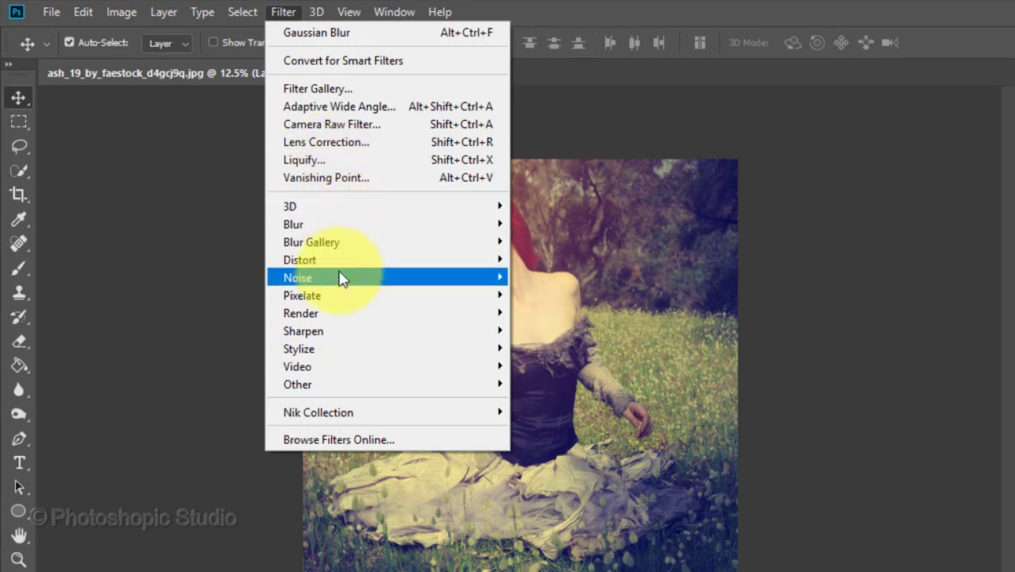
mouse_move(340, 384)
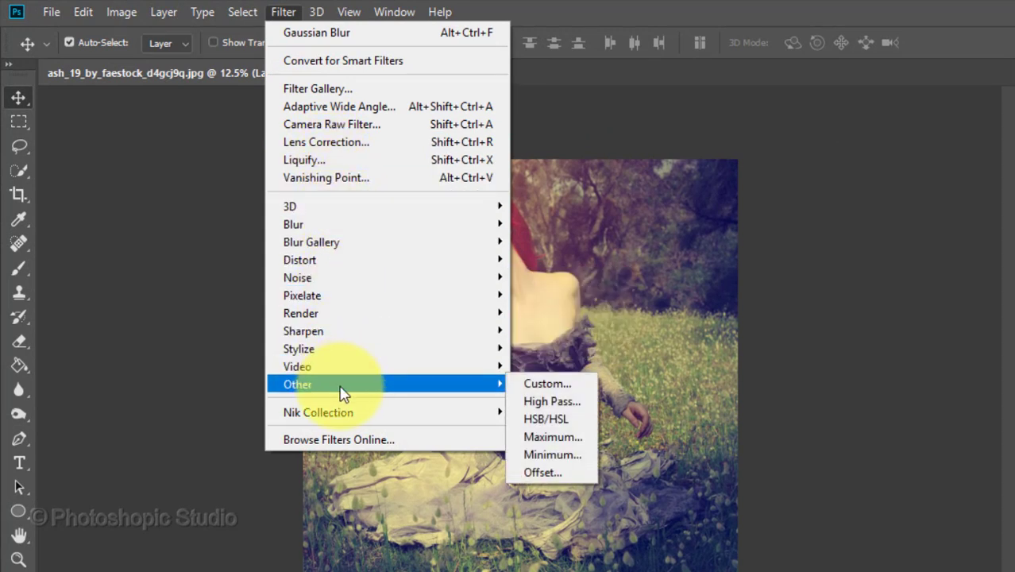
click(552, 401)
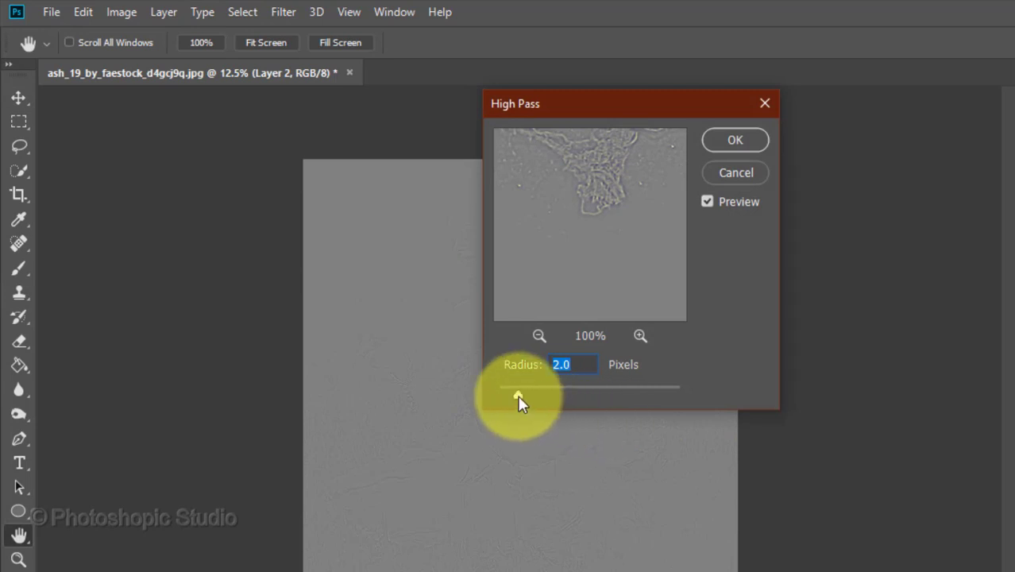
drag(518, 397, 520, 394)
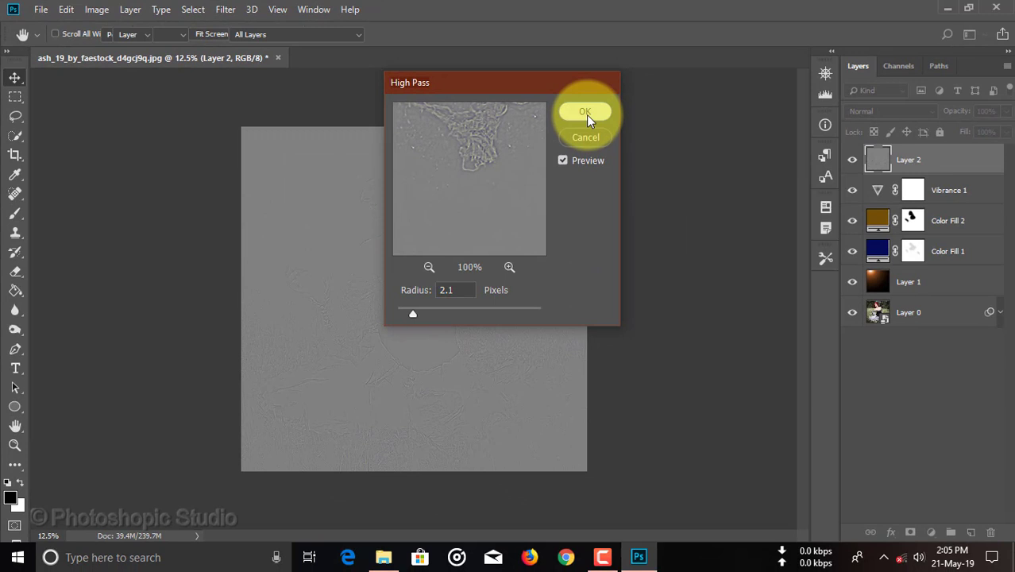
click(736, 139)
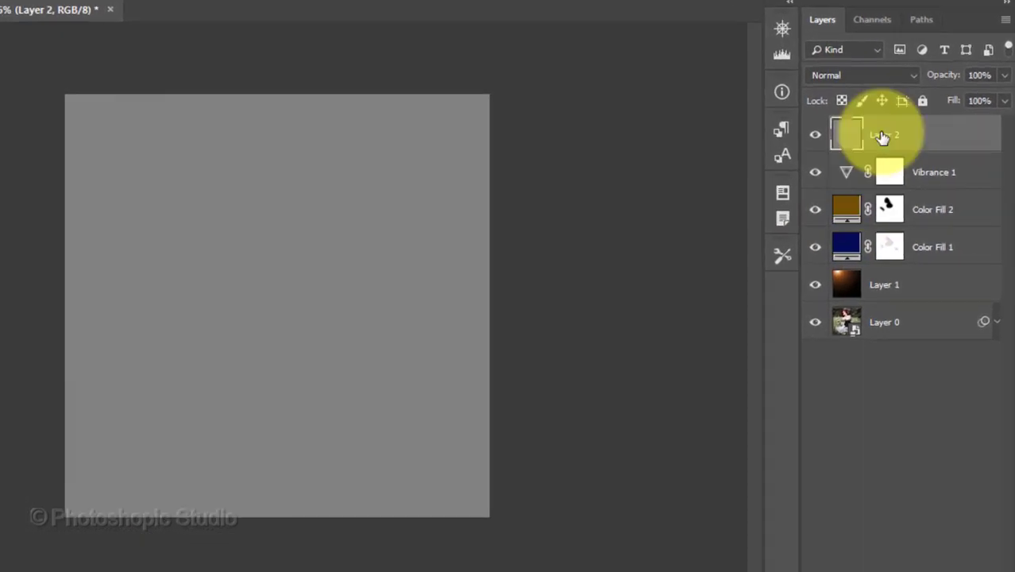
click(884, 73)
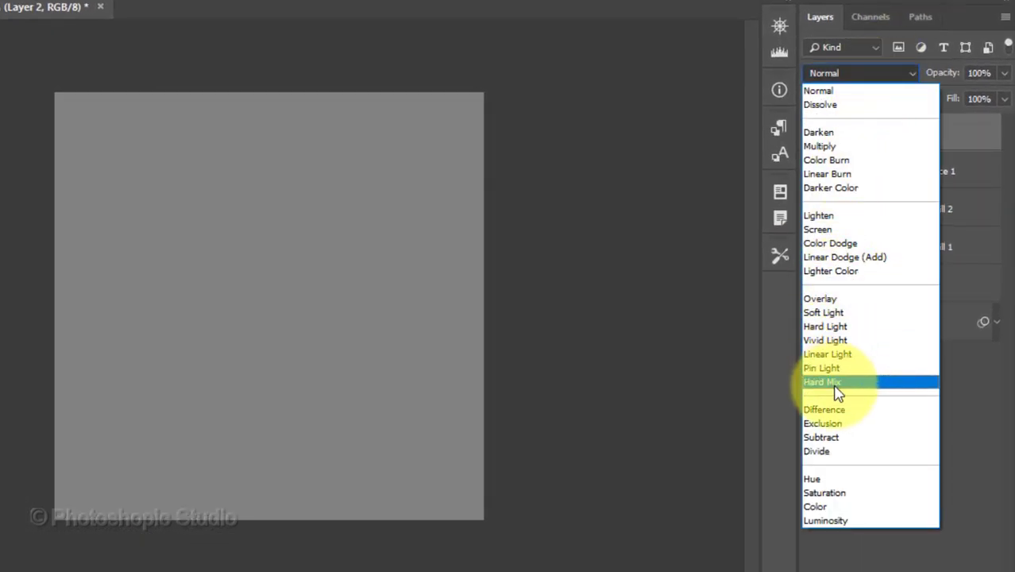
click(871, 326)
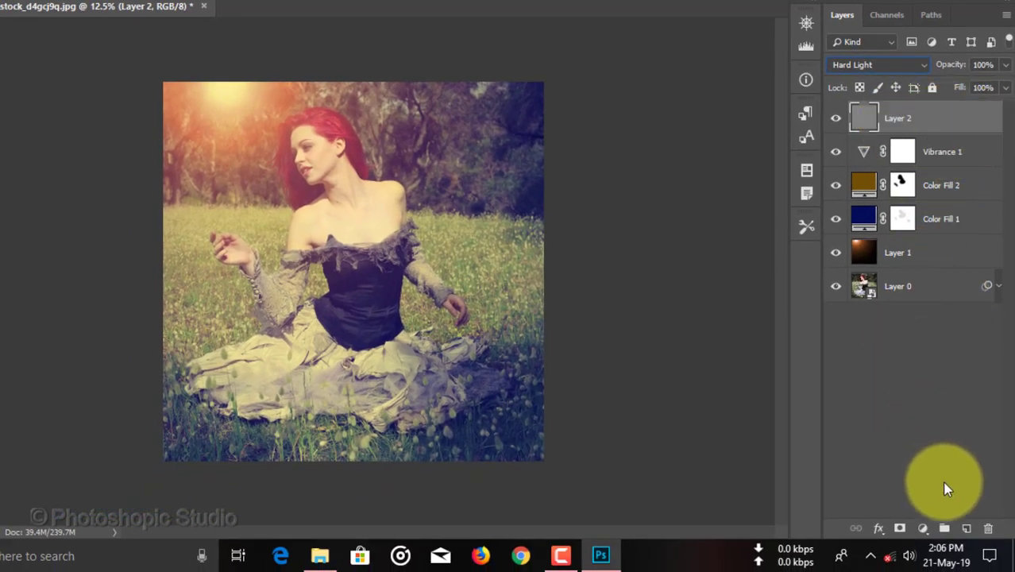
- Add a Brightness/Contrast adjustment layer above the high-pass layer with Brightness 4 and Contrast 17
click(922, 528)
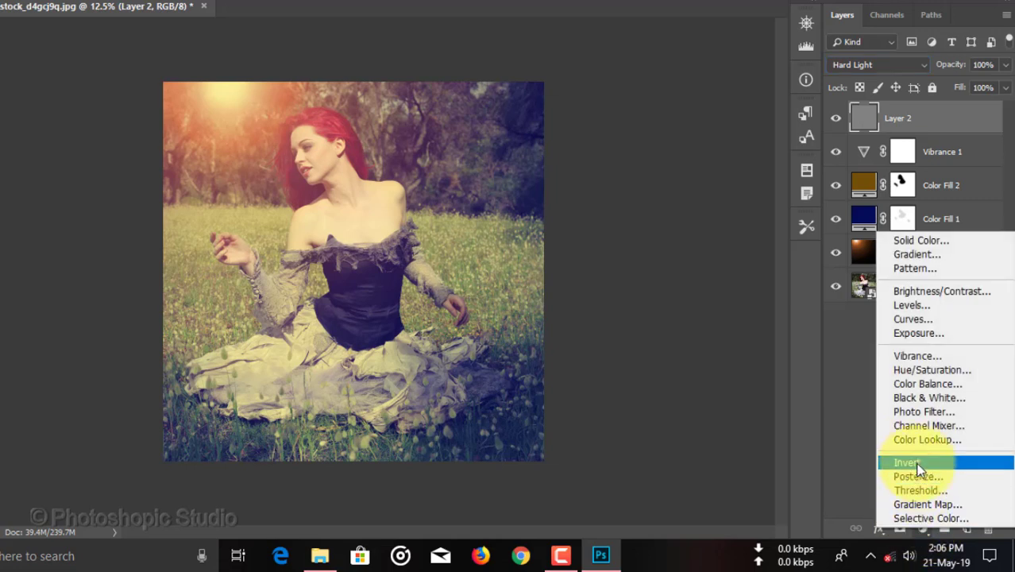
click(950, 291)
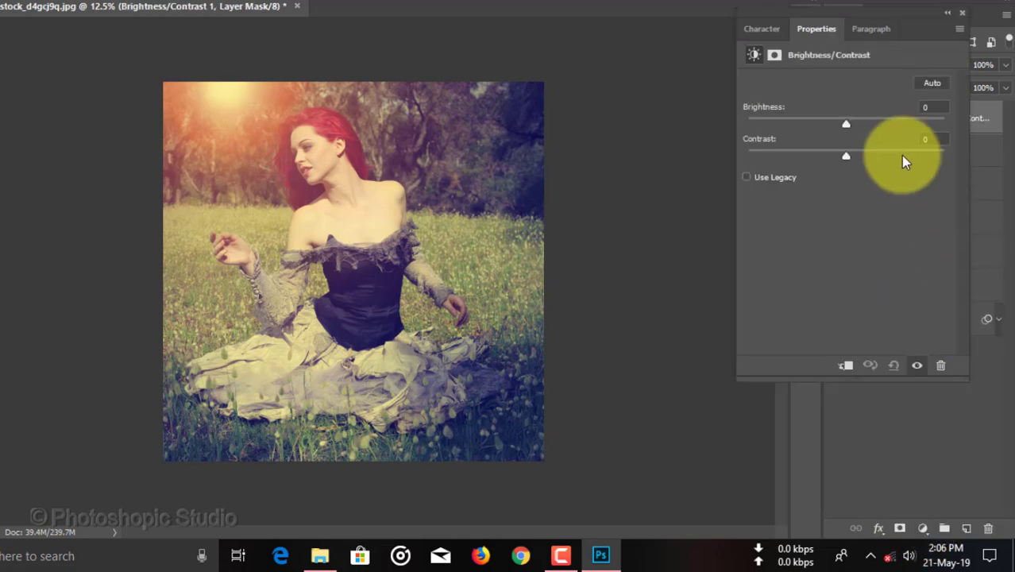
mouse_move(845, 124)
mouse_down()
mouse_move(864, 121)
mouse_move(847, 121)
mouse_up()
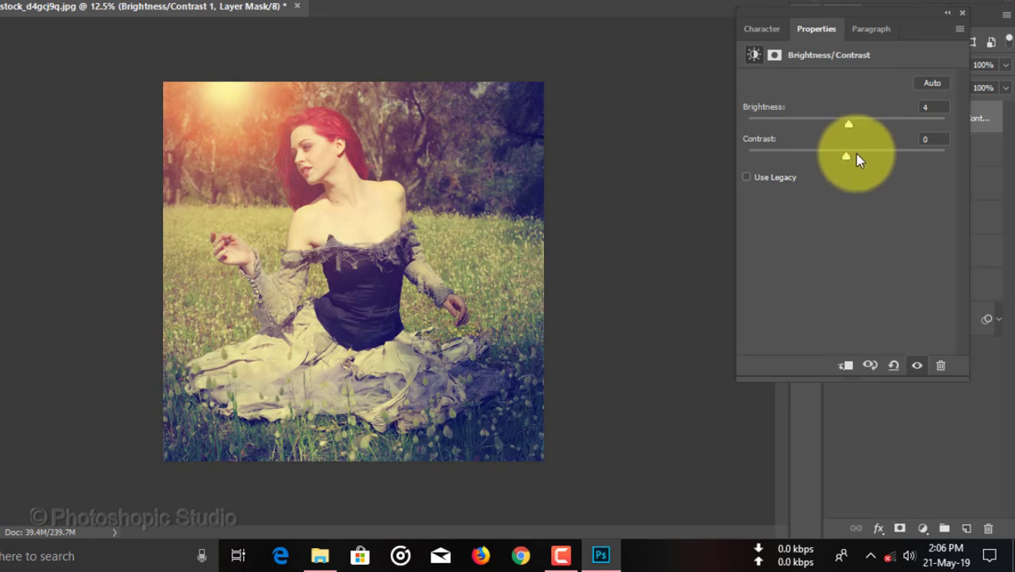
mouse_move(845, 156)
mouse_down()
mouse_move(894, 160)
mouse_move(856, 159)
mouse_move(865, 159)
mouse_up()
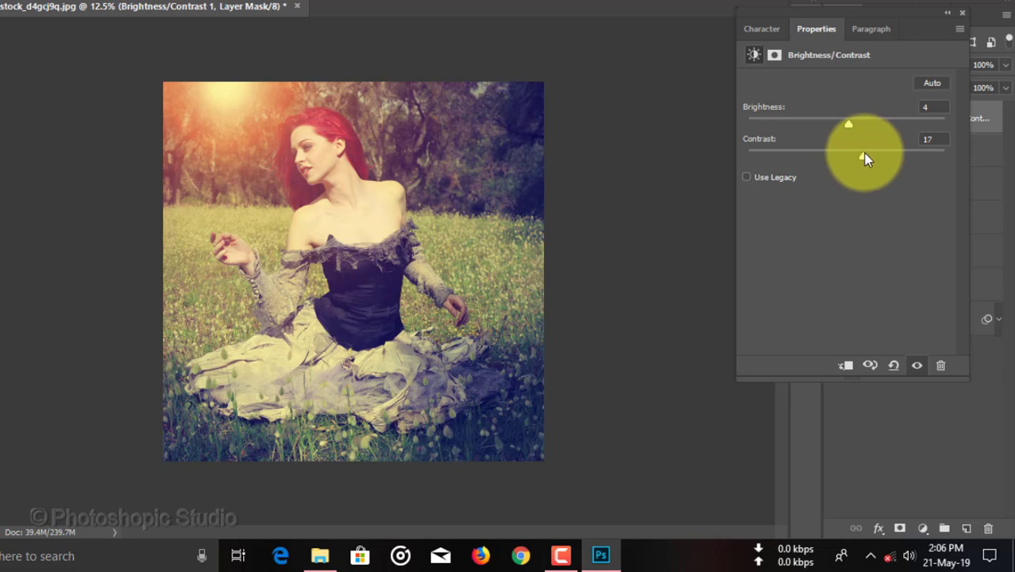
click(961, 14)
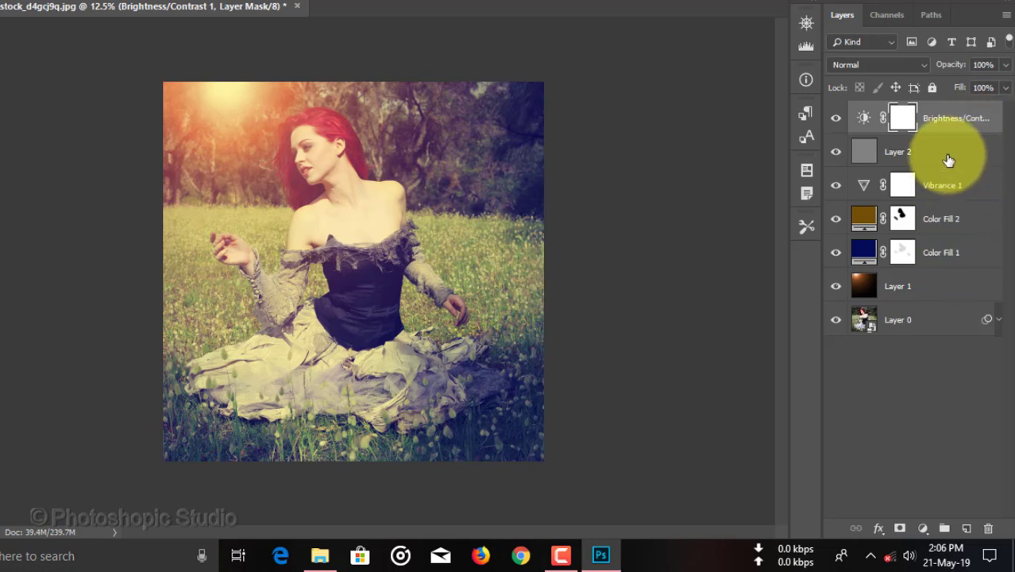
- Group all layers, from the Brightness/Contrast adjustment down to Layer 0, and name the group Main Layer
shift+click(926, 330)
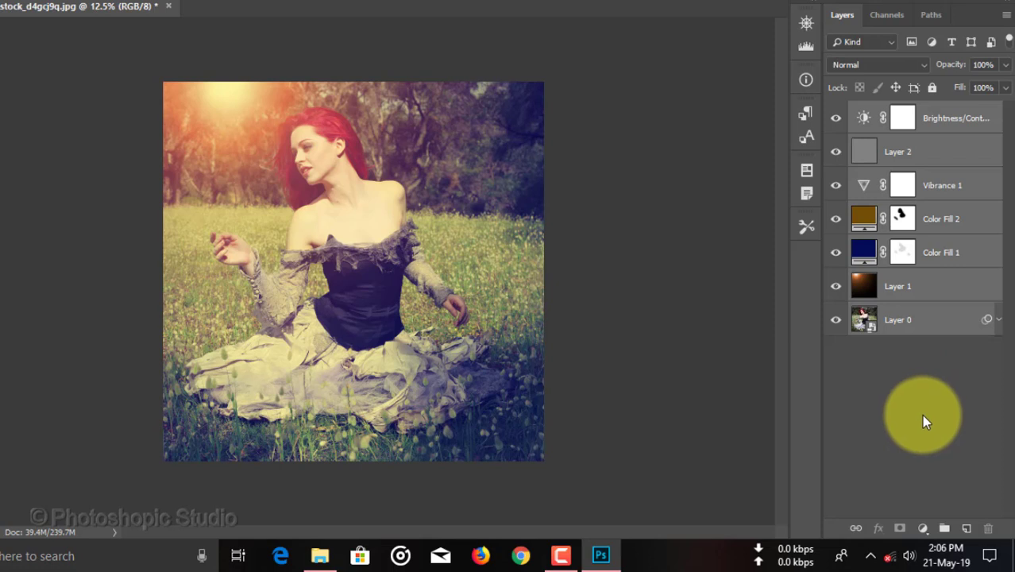
key(ctrl+g)
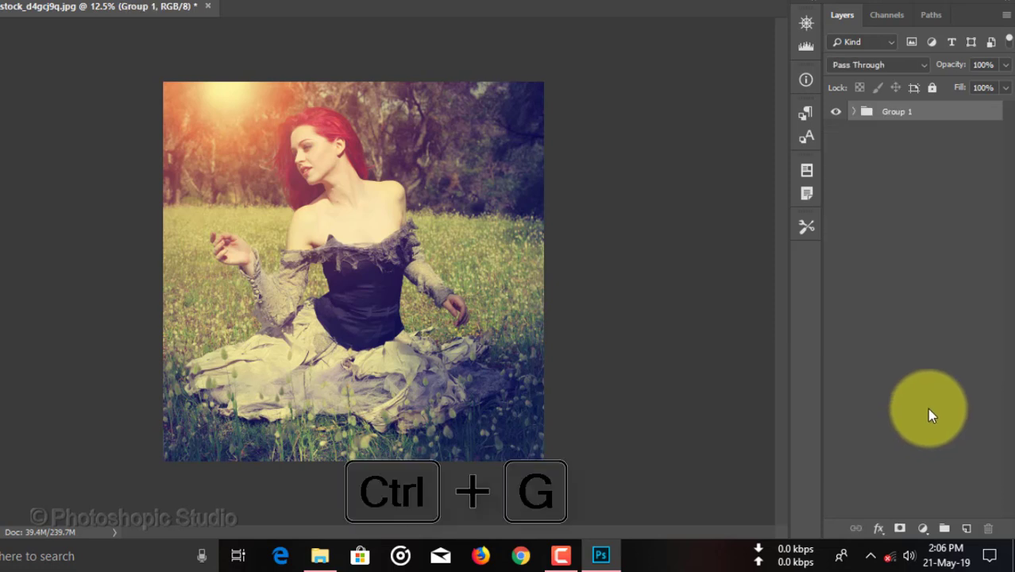
double_click(907, 113)
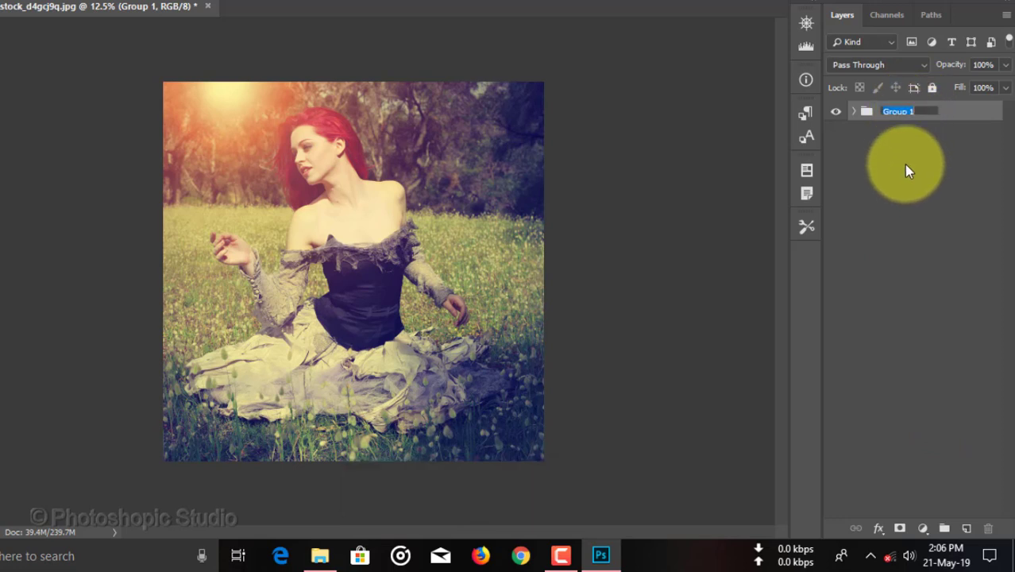
text(Main Layer)
key(Return)
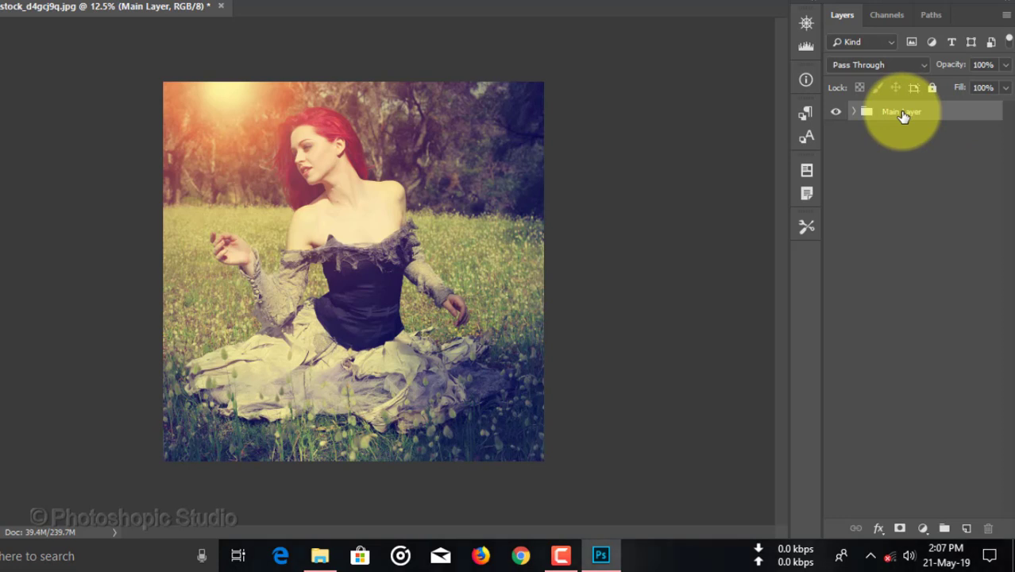
- Stamp the visible image into a new layer above the Main Layer group and open it in the Camera Raw Filter
key(ctrl+shift+alt+e)
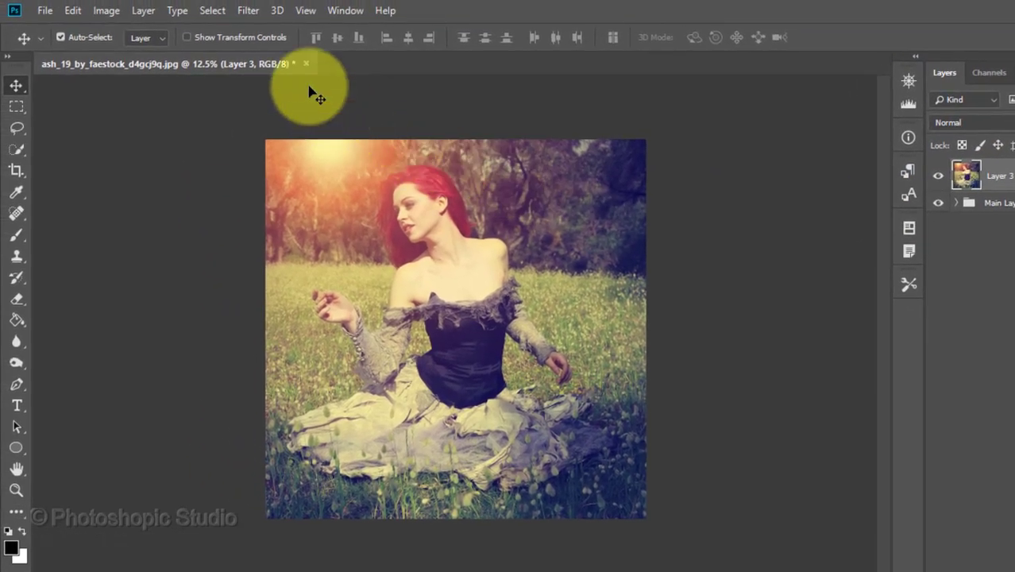
click(248, 10)
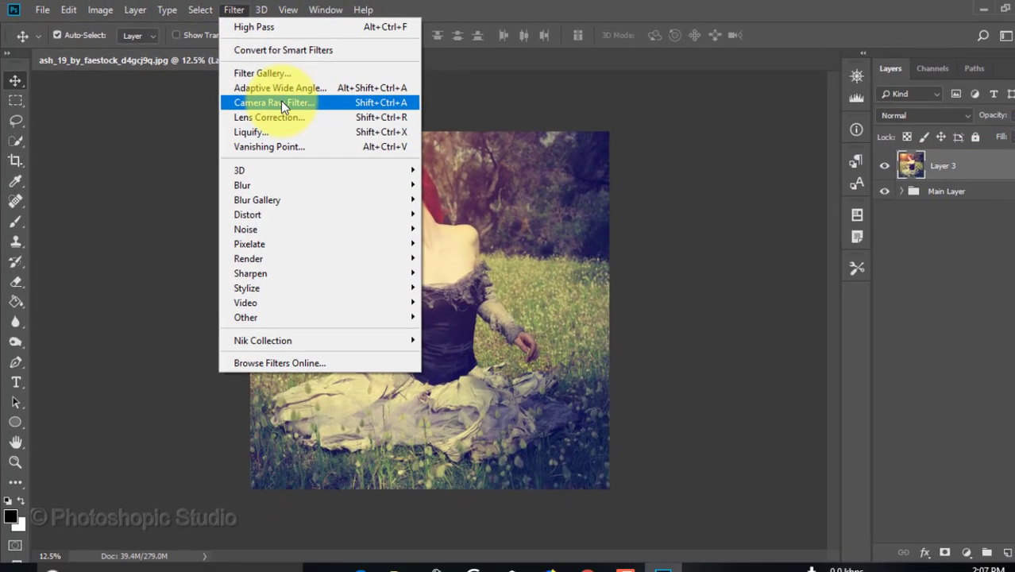
click(286, 109)
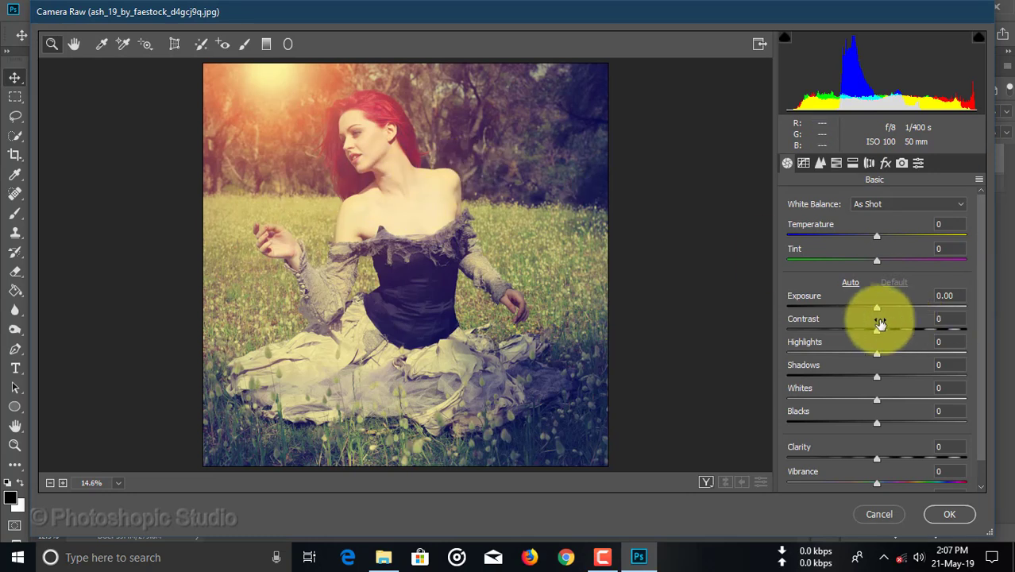
- Set the basic adjustments to Exposure +0.15, Contrast +9, Highlights +9, Shadows -28, Whites -6, Blacks +18, Clarity +8 and Vibrance +10
mouse_move(879, 311)
mouse_down()
mouse_move(879, 330)
mouse_move(901, 335)
mouse_move(884, 330)
mouse_up()
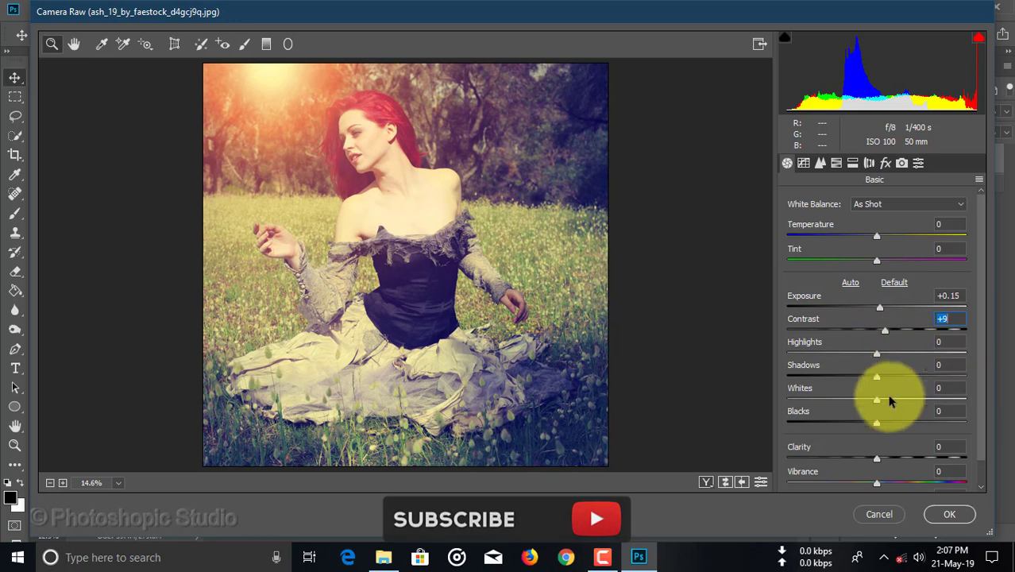
drag(877, 376, 850, 379)
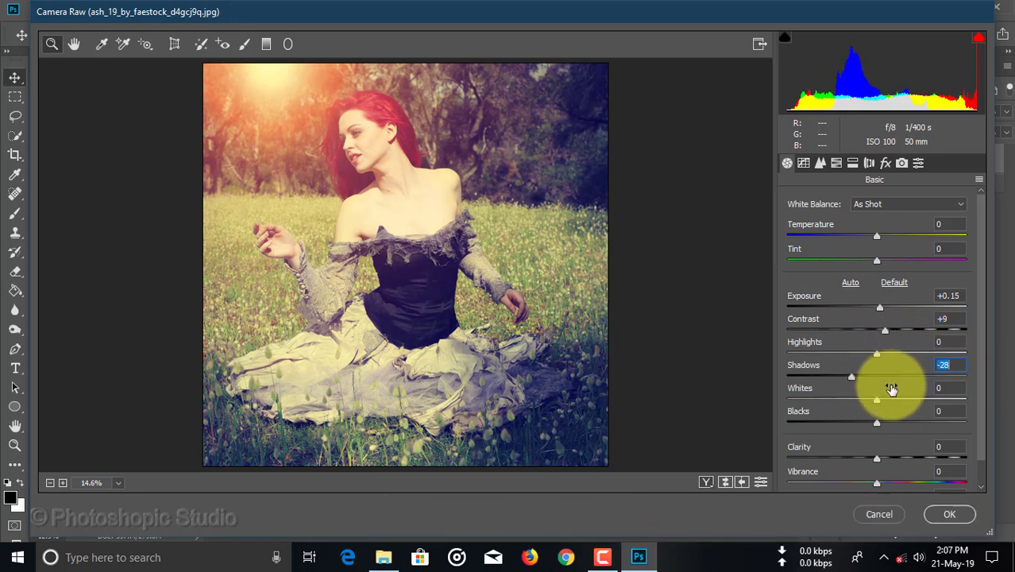
drag(878, 359, 888, 359)
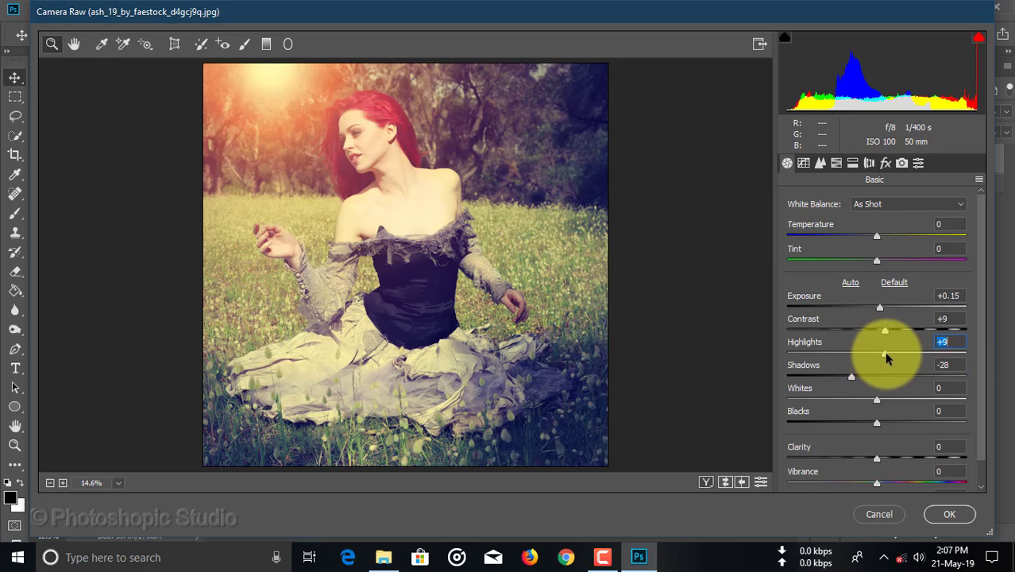
drag(876, 403, 904, 426)
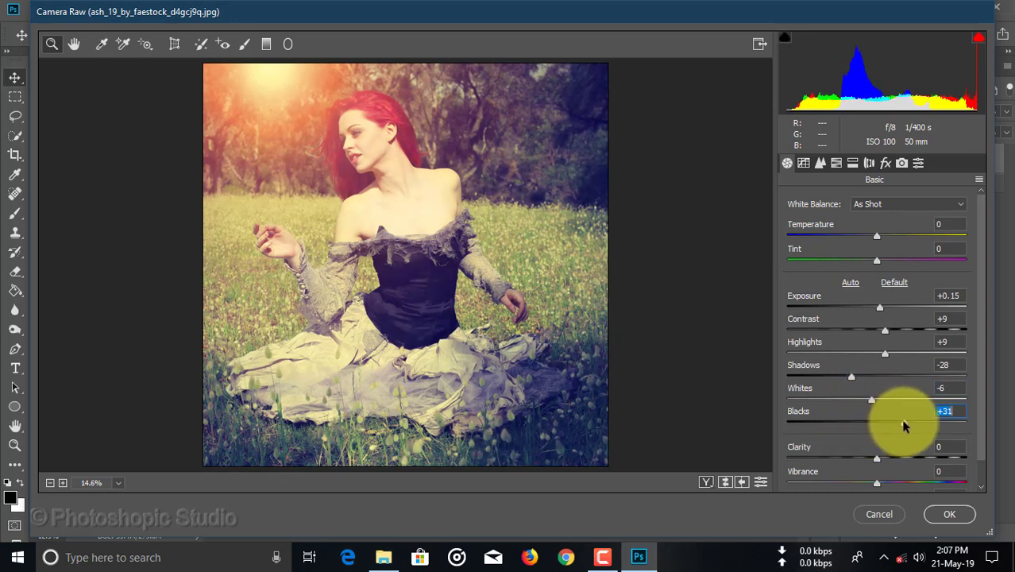
scroll(983, 426, down, 1)
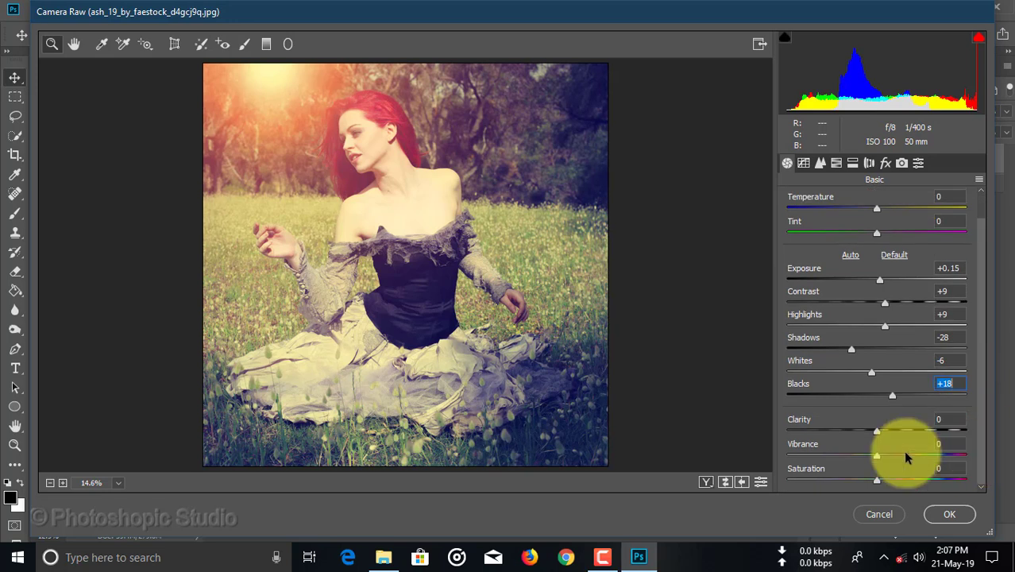
drag(877, 431, 881, 478)
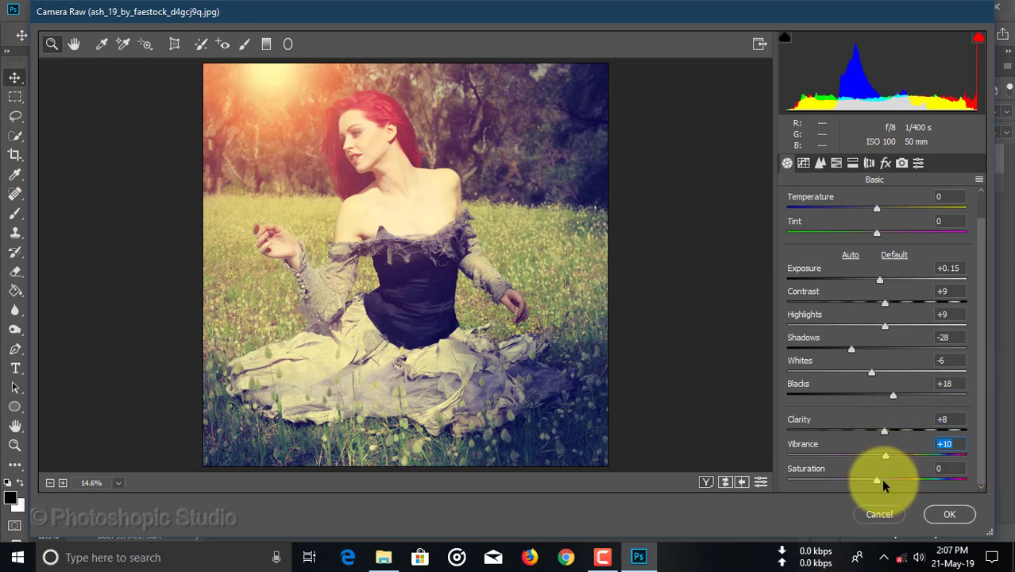
- Set the Camera Raw sharpening amount to 3 and the luminance noise reduction to 5
click(834, 164)
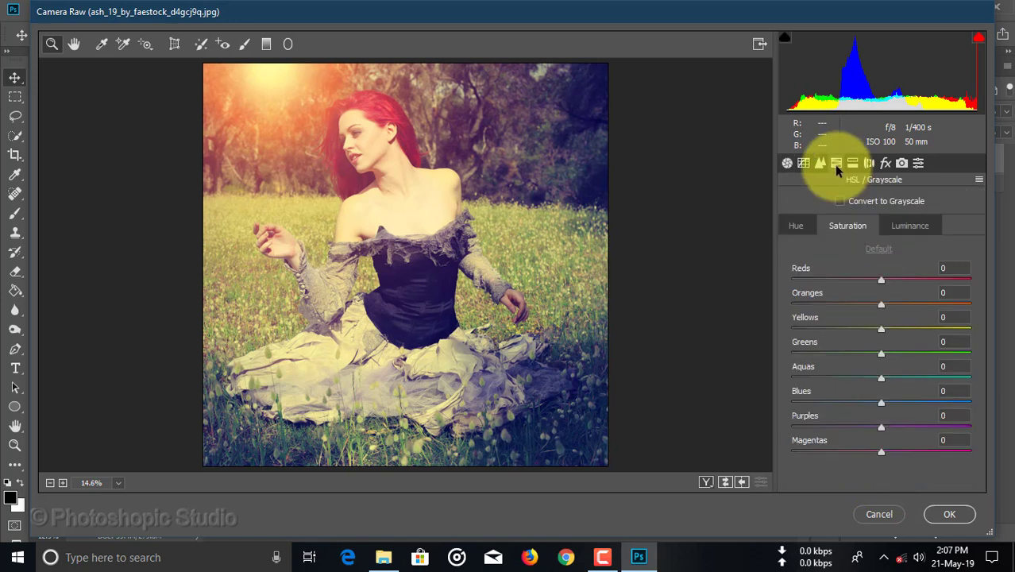
click(820, 162)
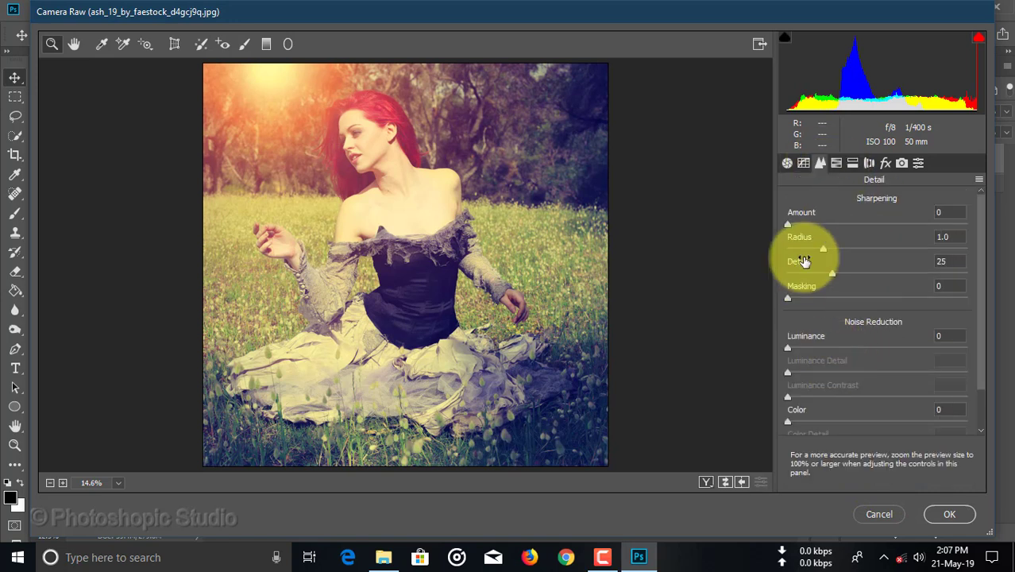
drag(788, 225, 793, 230)
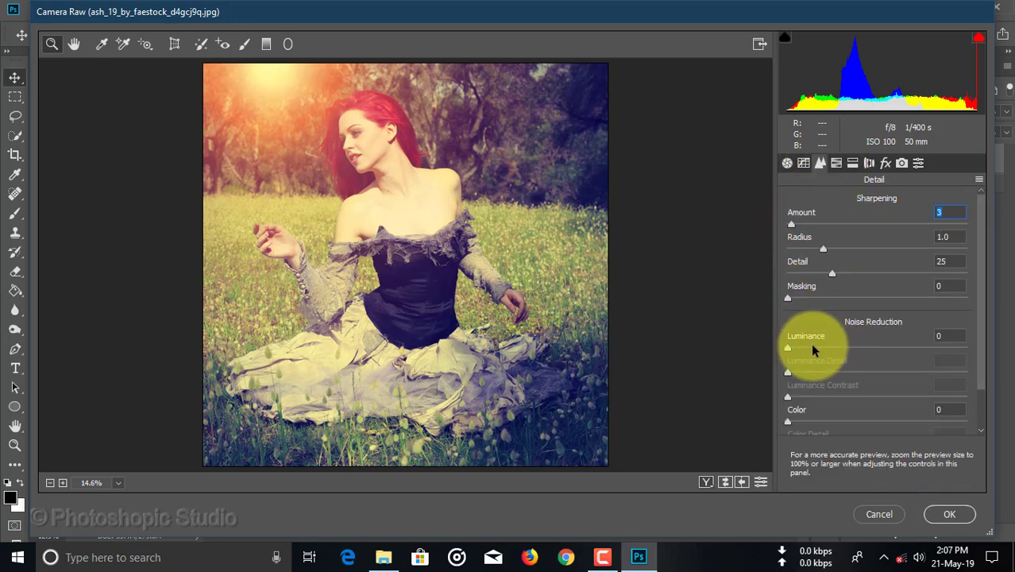
mouse_move(788, 348)
mouse_down()
mouse_move(822, 349)
mouse_move(797, 349)
mouse_up()
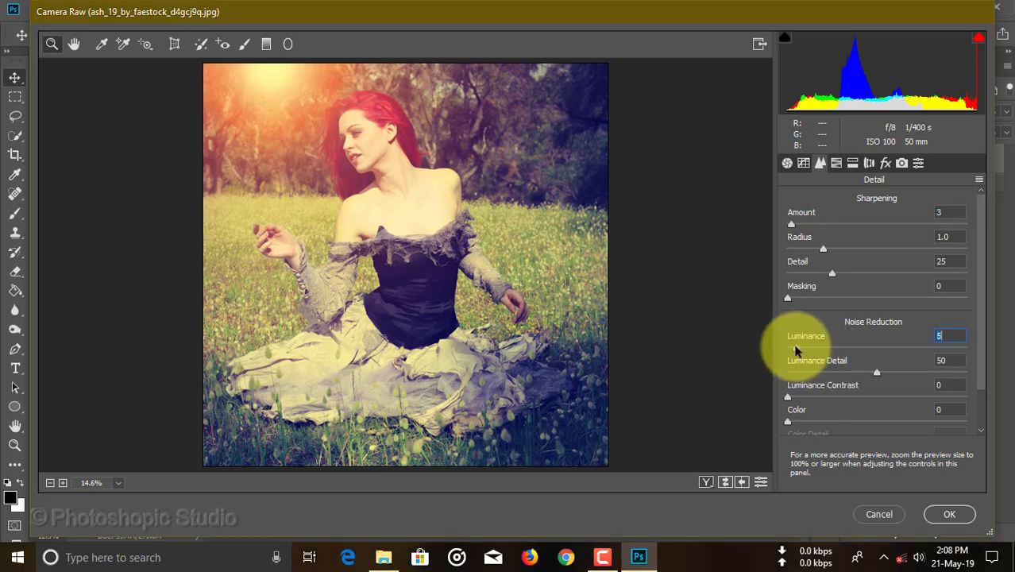
- Adjust the HSL saturation of the green, aqua and blue tones
click(837, 163)
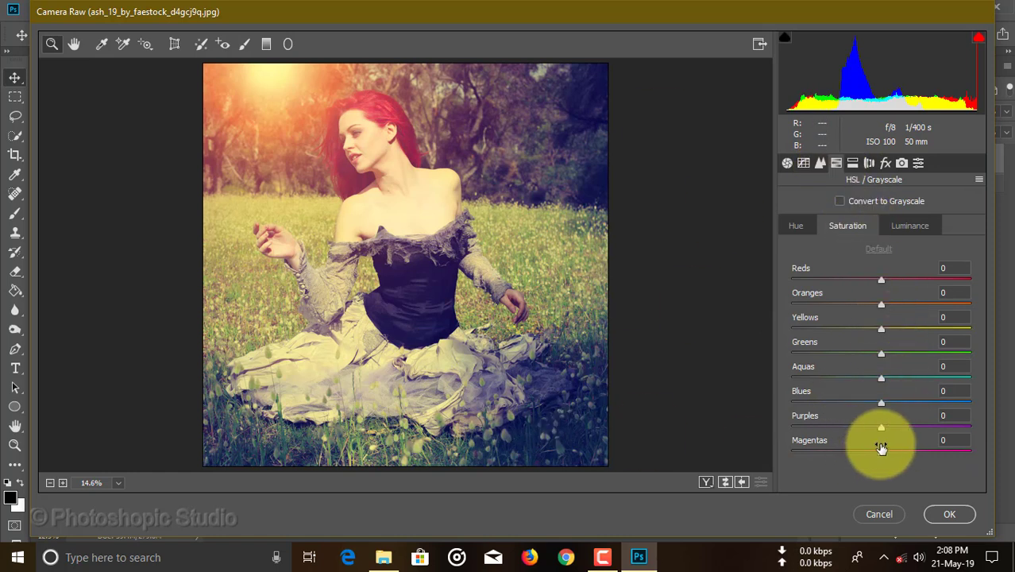
drag(880, 352, 910, 406)
click(907, 225)
click(803, 228)
click(847, 225)
click(881, 379)
- Set the HSL luminance to Greens +14, Aquas -13 and Blues +27, and apply the Camera Raw filter to the stamped layer
click(910, 225)
drag(882, 355, 907, 404)
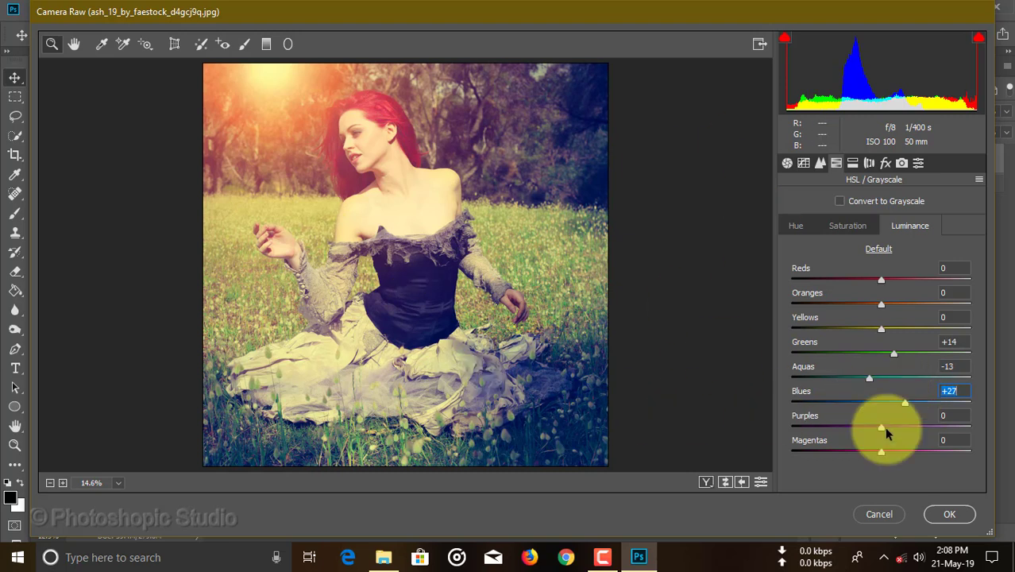
click(942, 512)
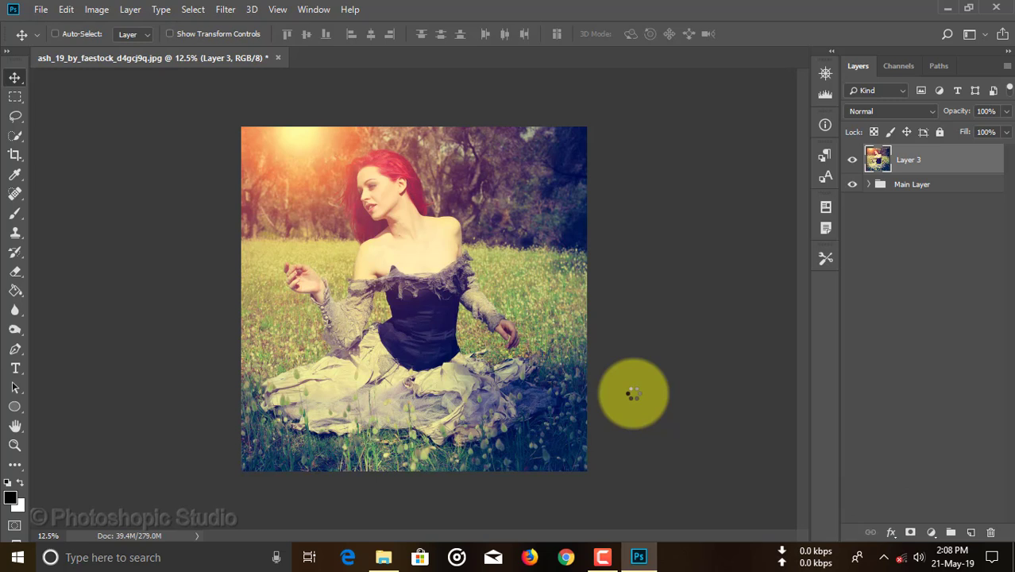
scroll(632, 394, up, 2)
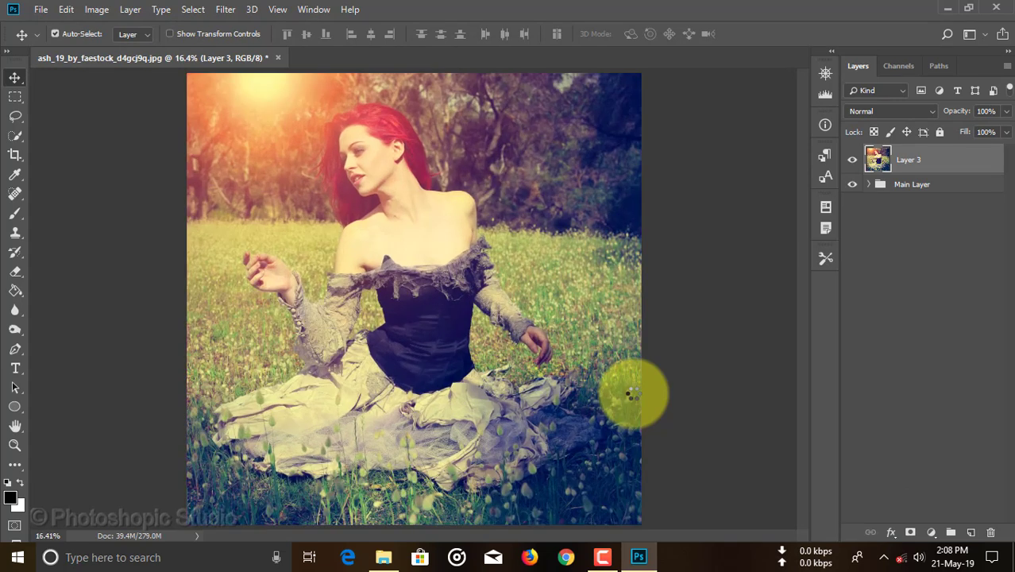